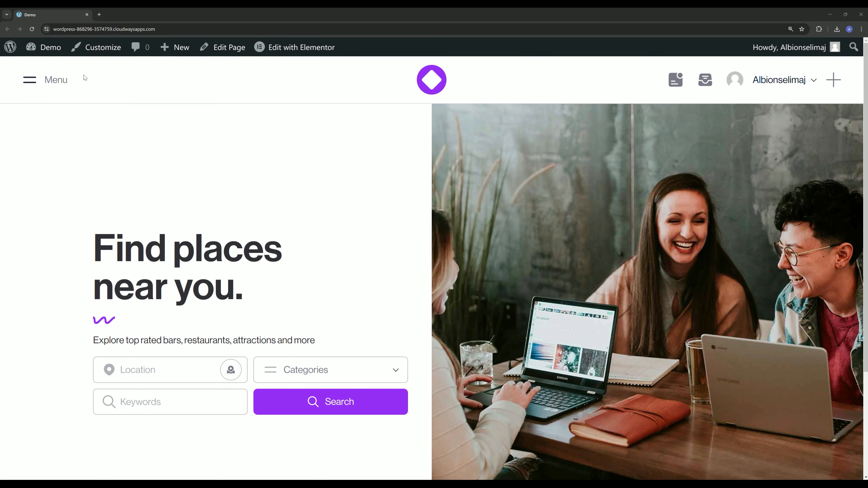
- Open the WordPress dashboard in a new tab and review the Places category terms and the demo homepage
middle_click(42, 49)
left_click(147, 14)
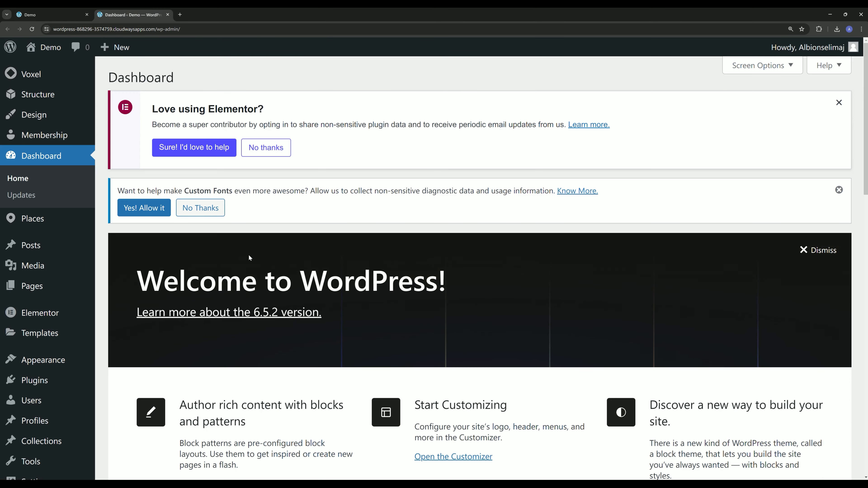
mouse_move(66, 221)
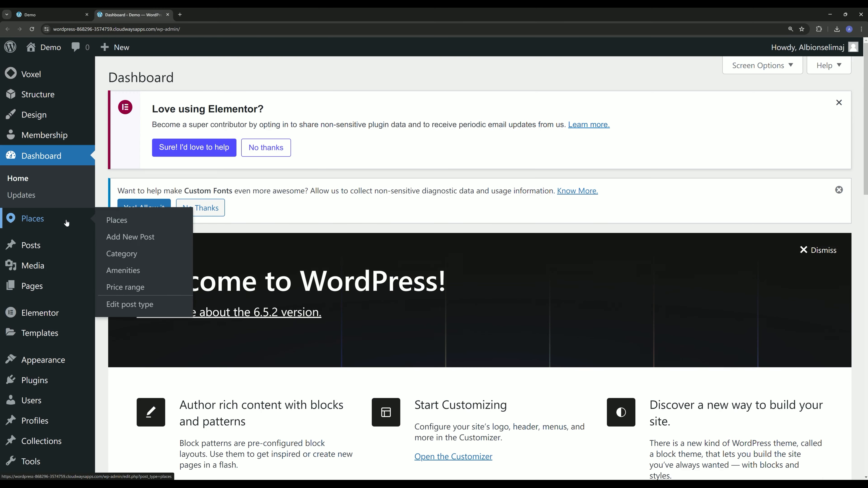
left_click(130, 256)
scroll(364, 209, "down", 5)
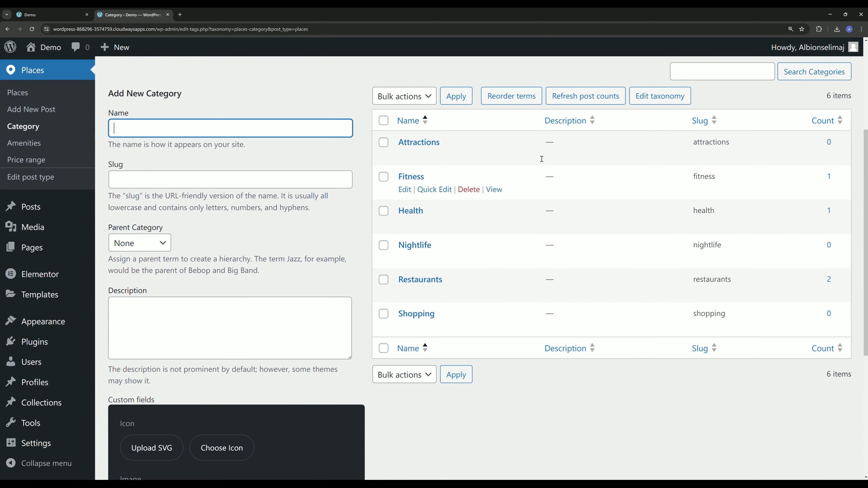
scroll(427, 225, "up", 5)
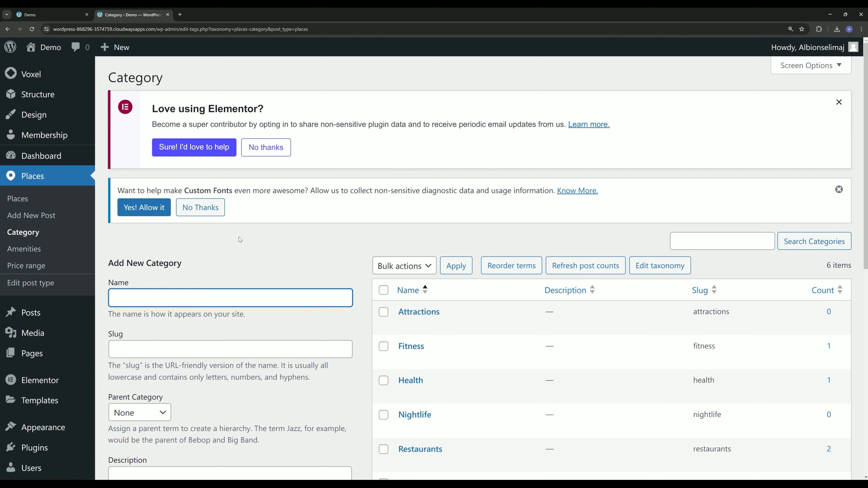
left_click(48, 10)
left_click(130, 14)
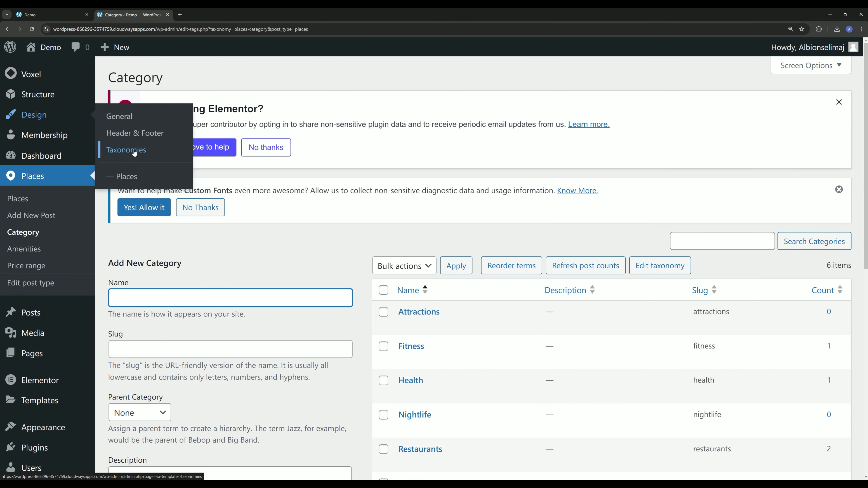
- Create a preview card template for taxonomy terms labelled "Icon and Text" and open it in the Elementor editor
left_click(126, 150)
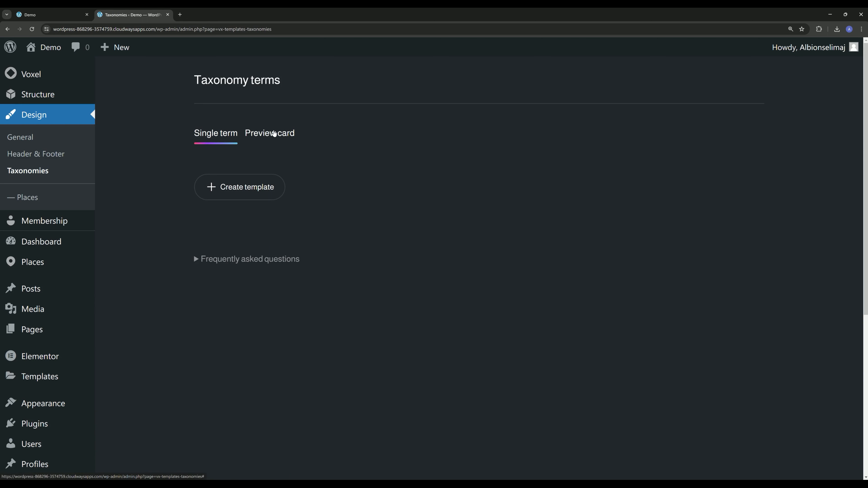
left_click(274, 133)
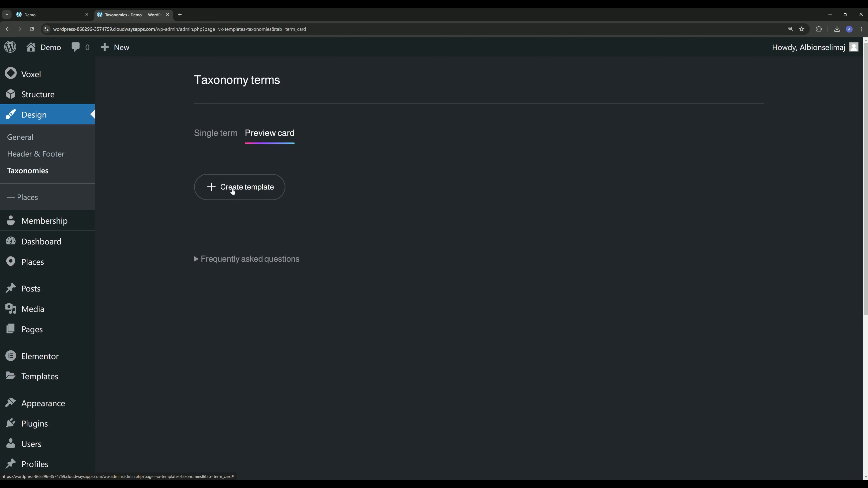
left_click(231, 189)
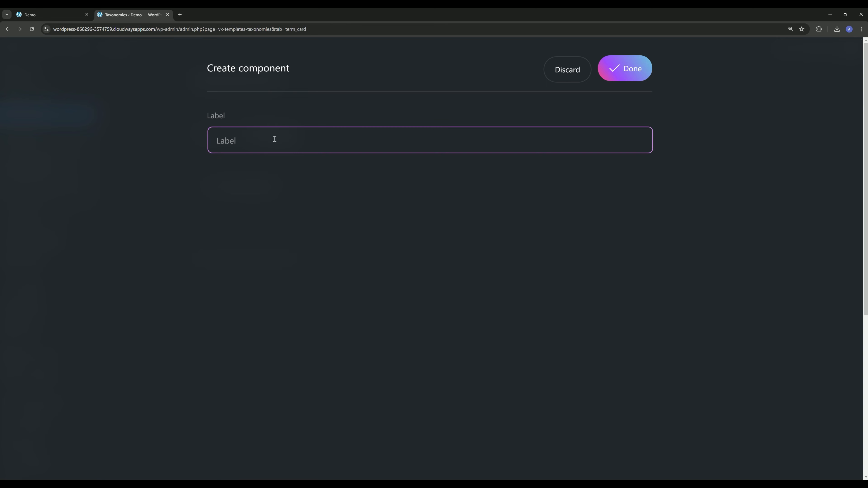
type("Icon and Text")
left_click(638, 80)
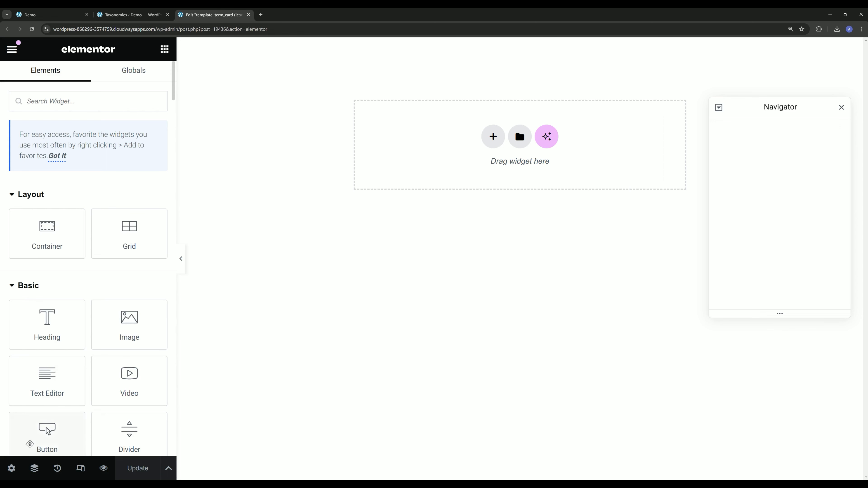
- Set the template's preview term to Restaurants in its Voxel page settings and apply the change
left_click(12, 469)
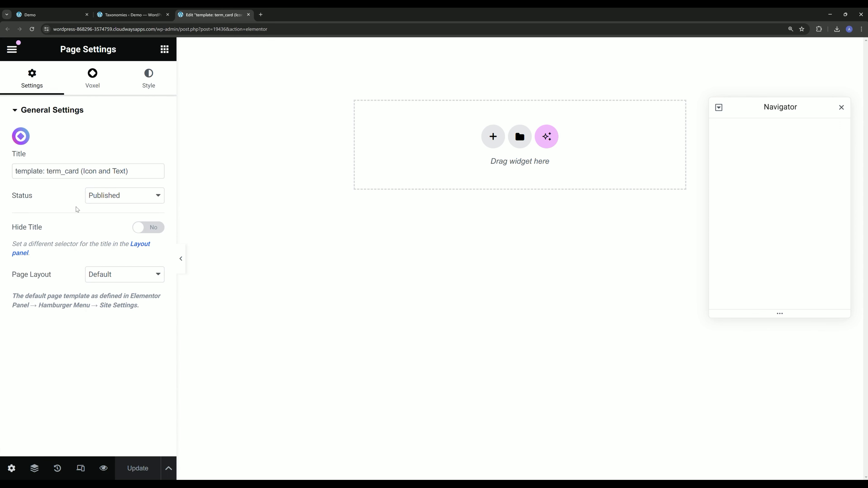
left_click(93, 80)
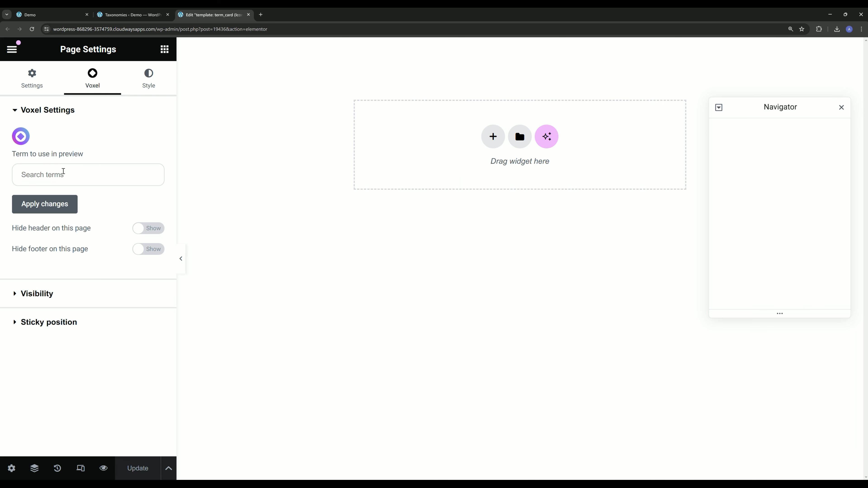
type("res")
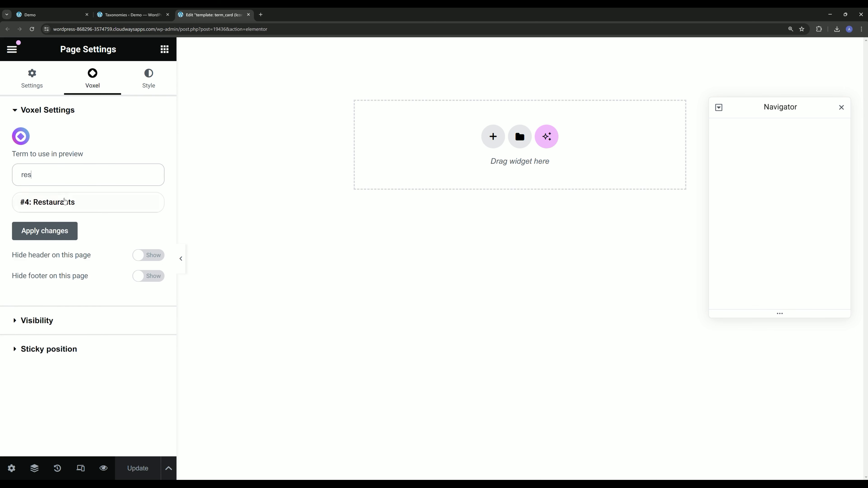
left_click(65, 202)
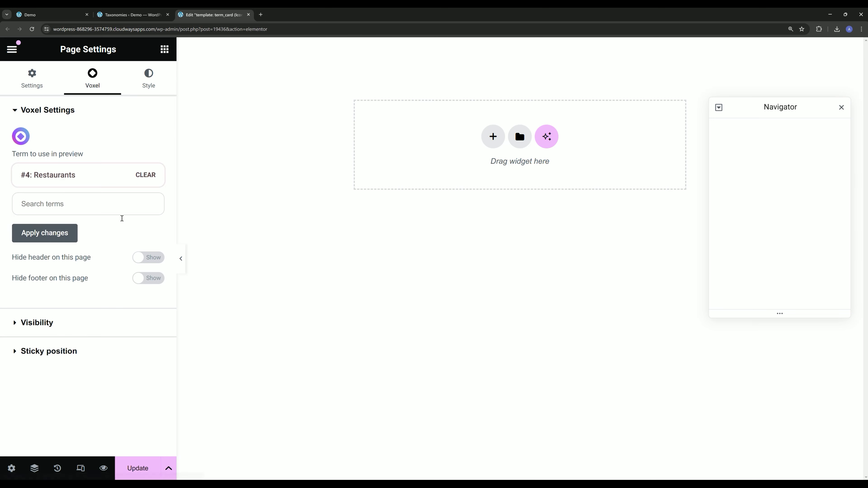
left_click(44, 234)
left_click(486, 286)
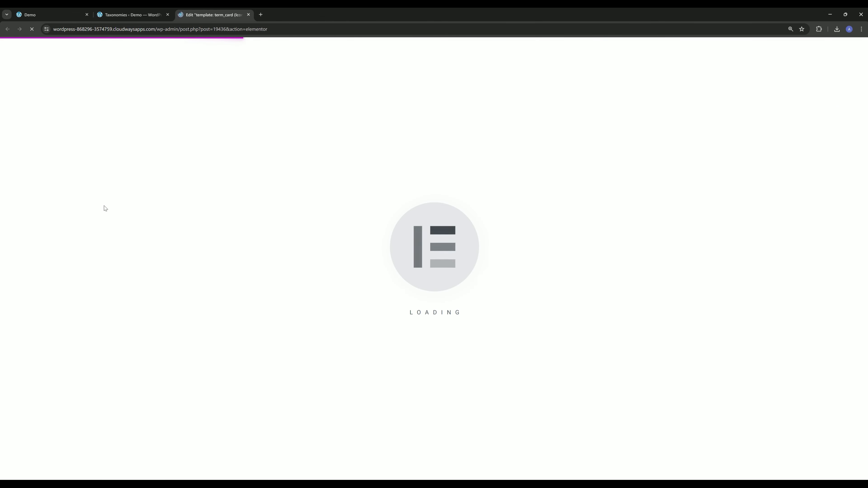
- Add a vertical flexbox container to the empty template and place an Icon widget inside it
left_click(505, 195)
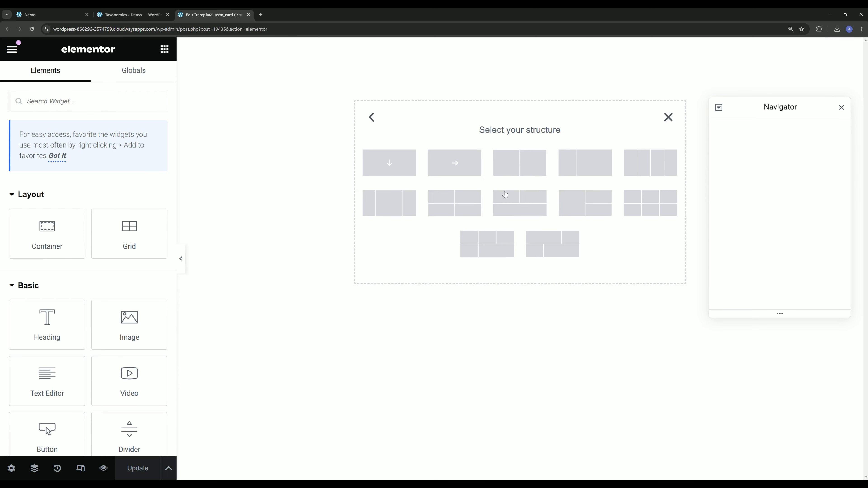
left_click(390, 165)
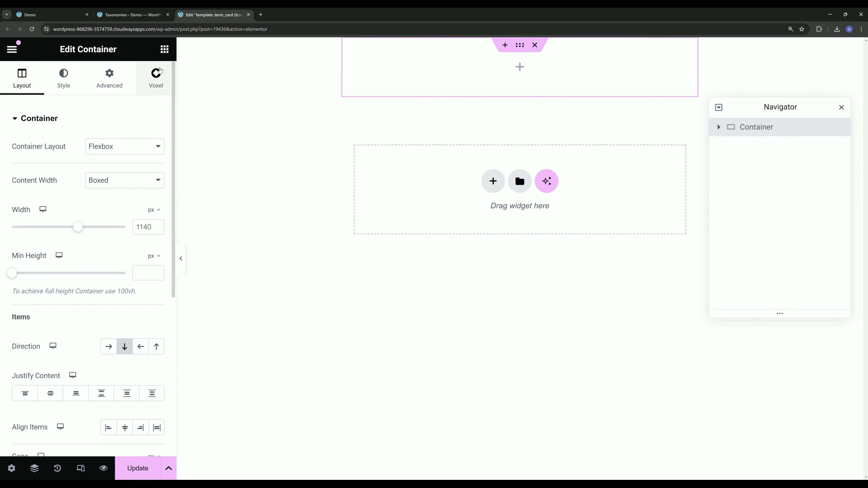
left_click(164, 49)
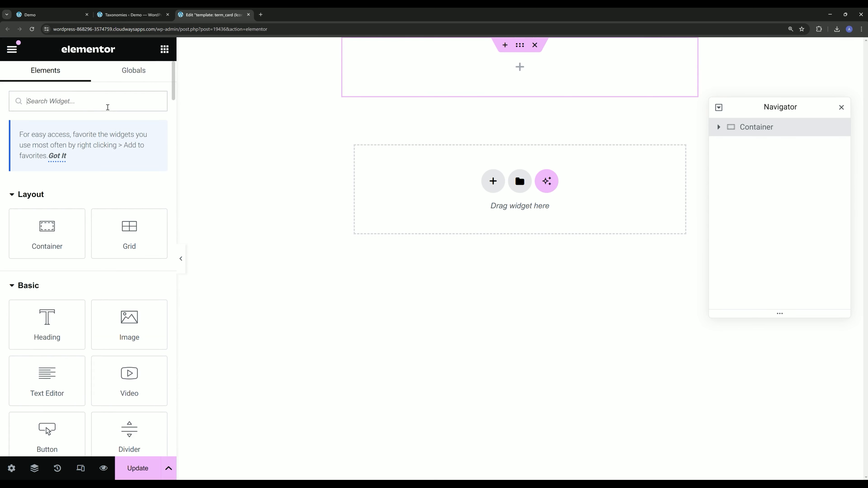
type("icon")
left_click_drag(47, 201, 462, 82)
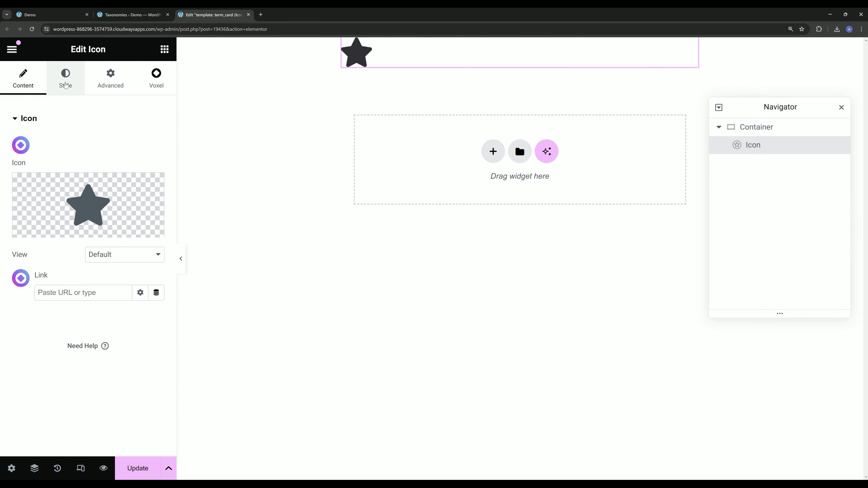
- Add a Heading widget below the icon and set its HTML tag to span
left_click(164, 49)
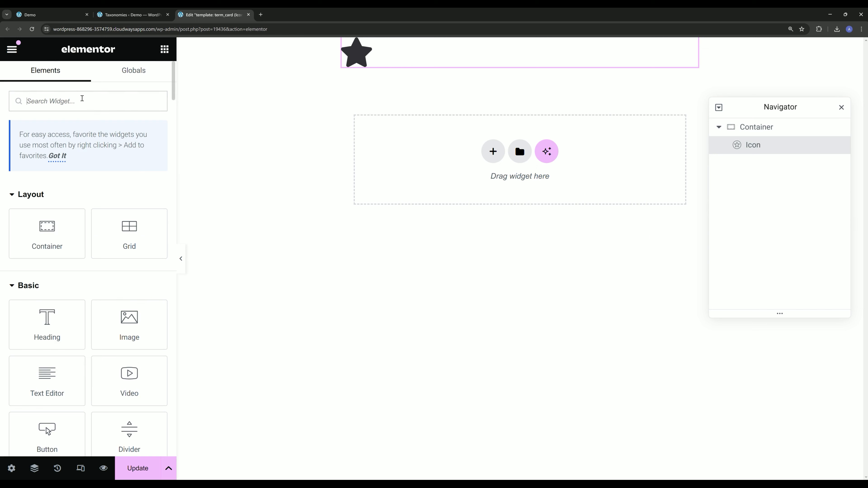
type("he")
left_click_drag(67, 248, 425, 102)
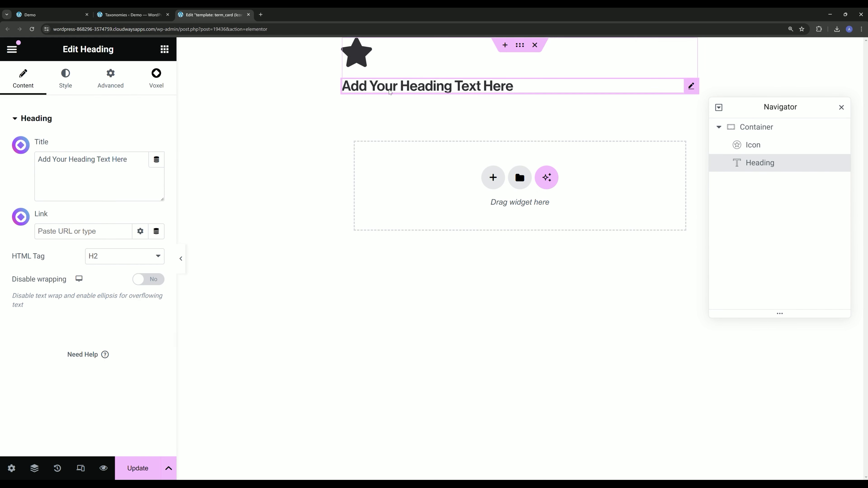
left_click(124, 256)
left_click(107, 335)
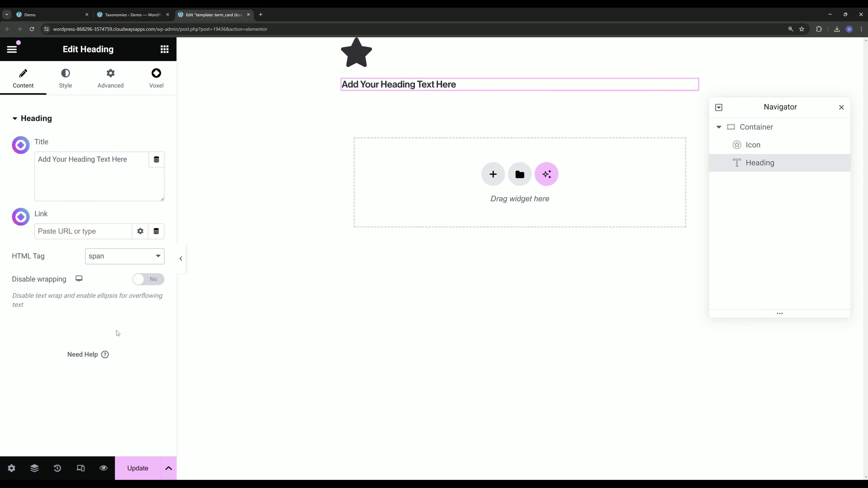
- Center-align the container's items and duplicate the heading
left_click(751, 135)
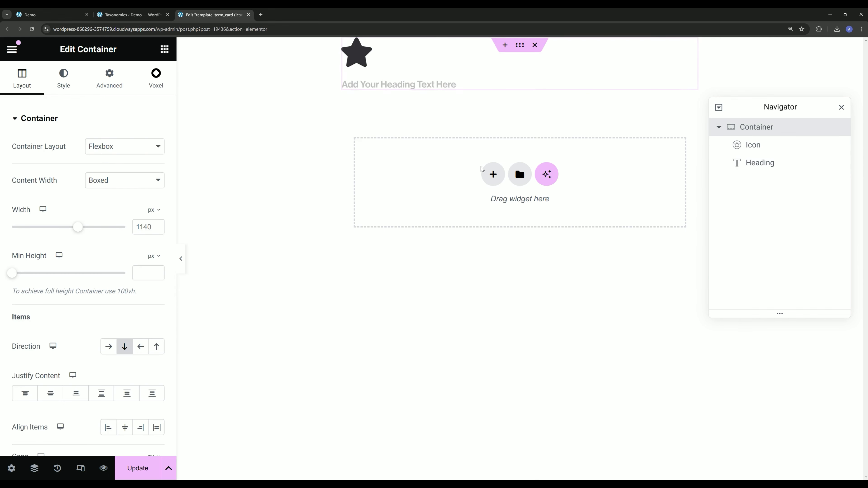
left_click(129, 432)
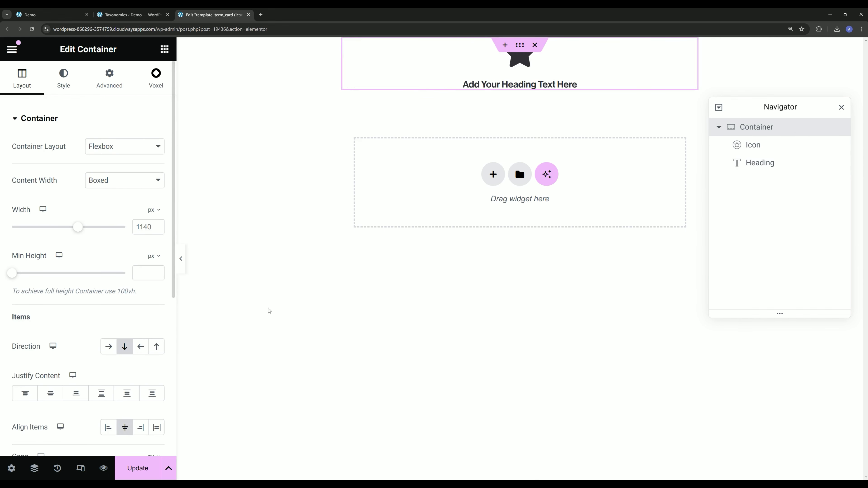
right_click(502, 87)
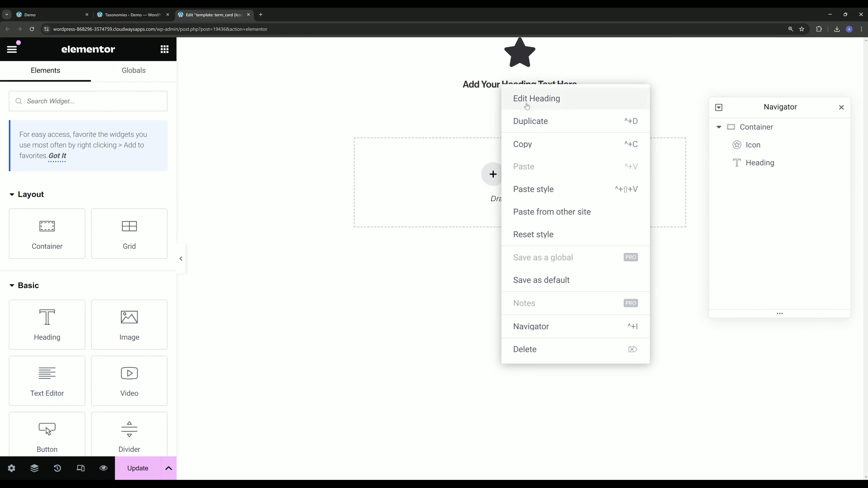
left_click(514, 119)
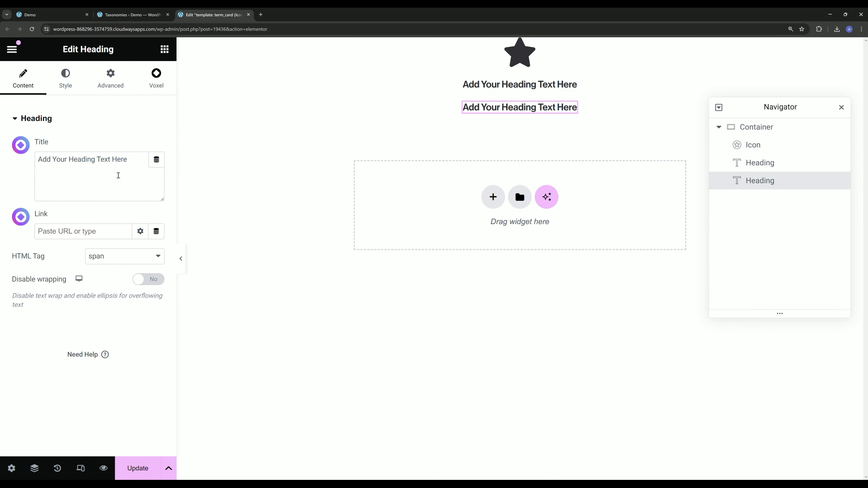
- Give the second heading the global Grey text color and a lighter-weight global typography preset
left_click(69, 82)
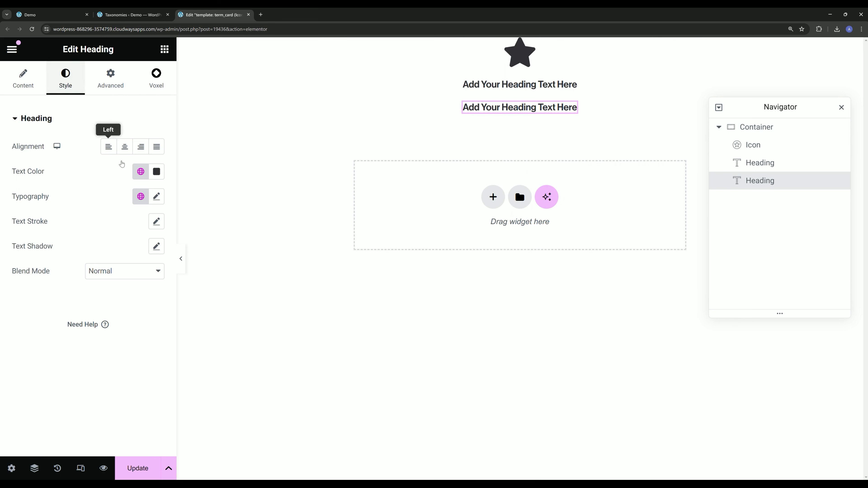
left_click(141, 171)
scroll(94, 263, "down", 5)
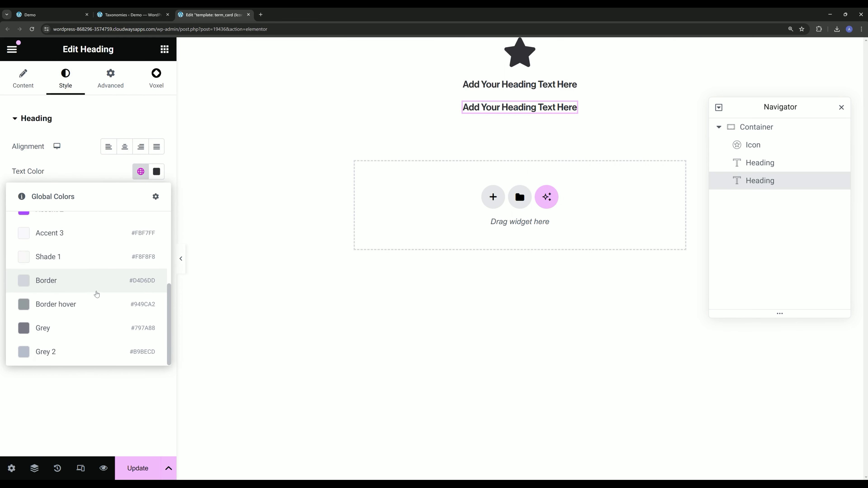
scroll(103, 301, "up", 3)
scroll(104, 311, "up", 3)
scroll(103, 310, "down", 5)
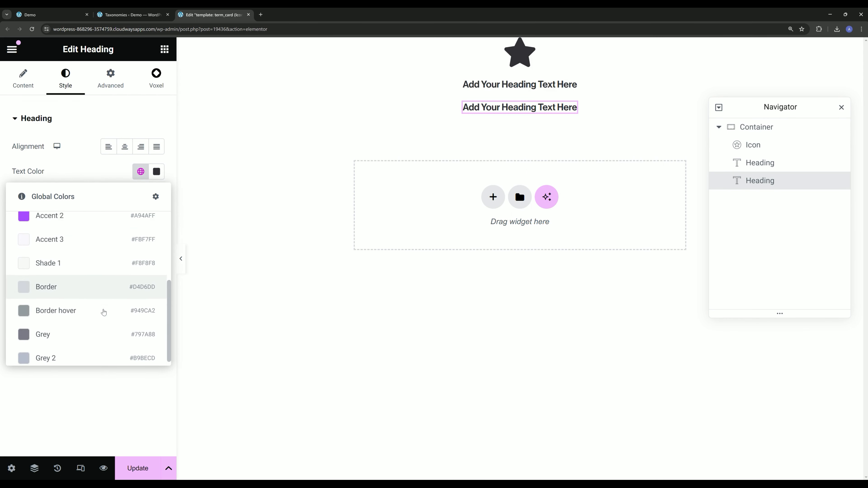
left_click(62, 334)
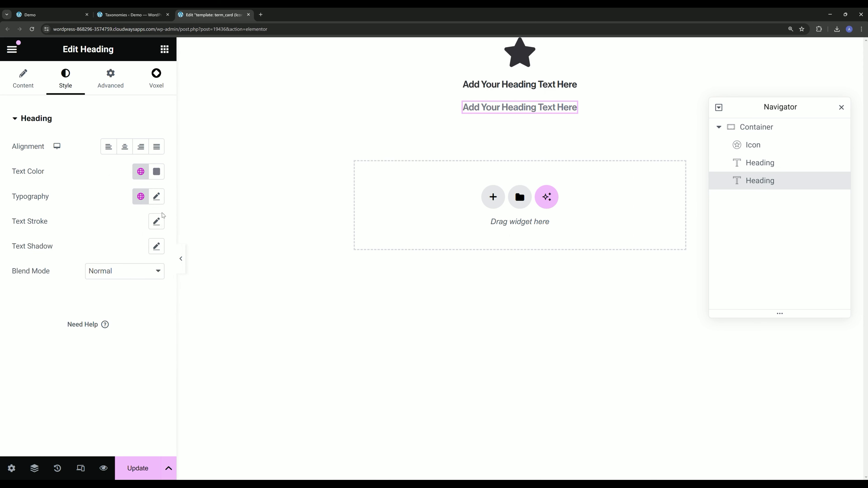
left_click(140, 197)
left_click(89, 294)
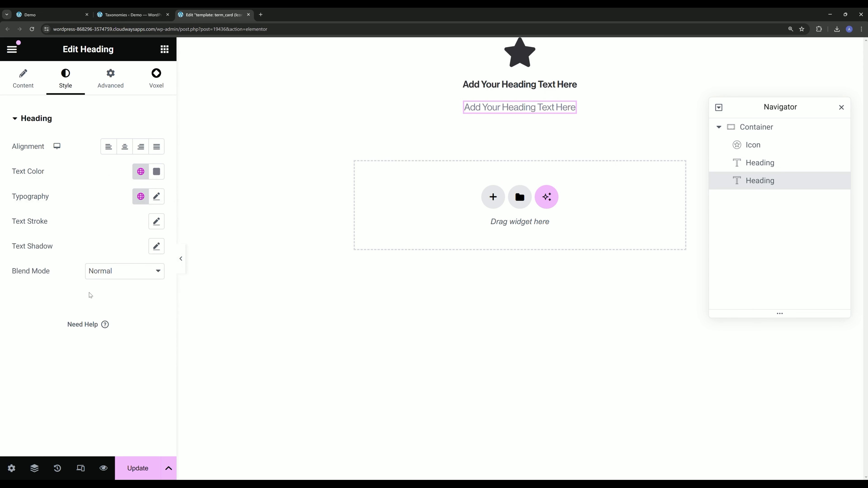
- Set the container's gaps between items to 5 px
left_click(756, 127)
scroll(87, 332, "down", 4)
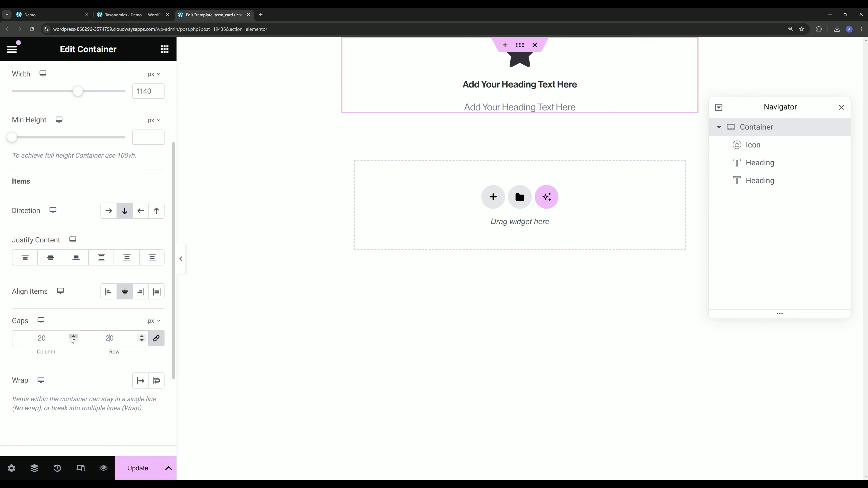
type("5")
- Unlink the icon's margin values and add a bottom margin to separate it from the headings
left_click(757, 150)
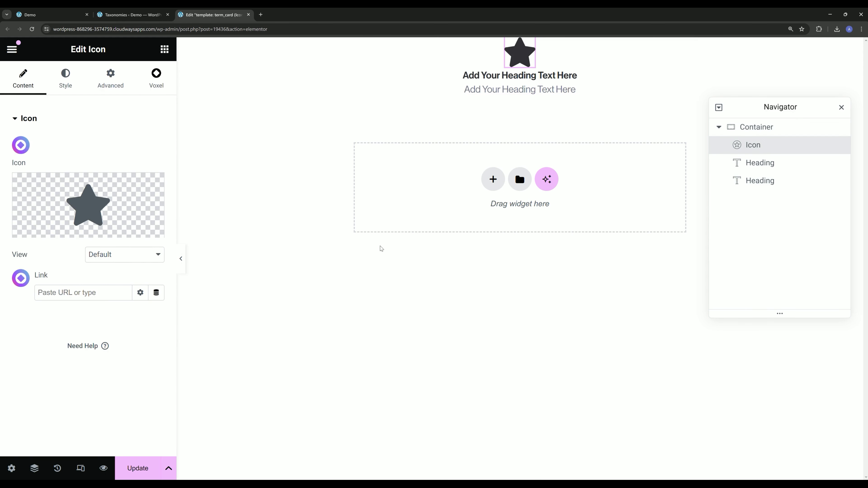
left_click(118, 82)
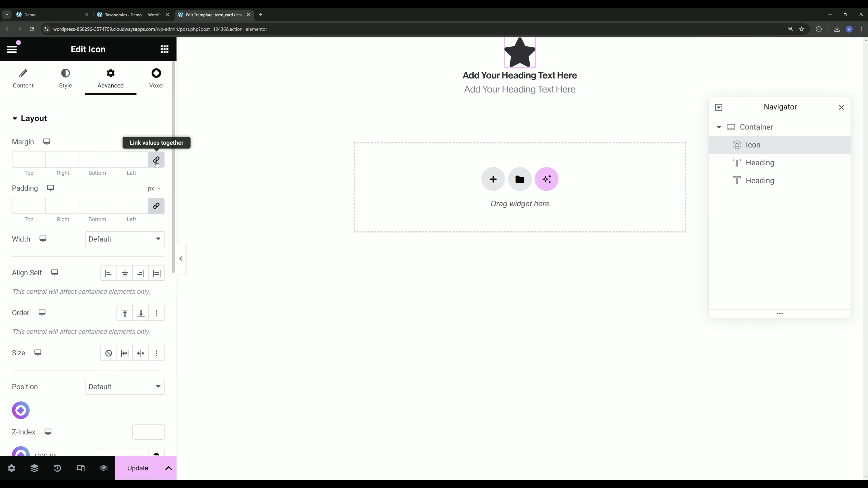
left_click(156, 164)
left_click_drag(102, 161, 79, 166)
type("2")
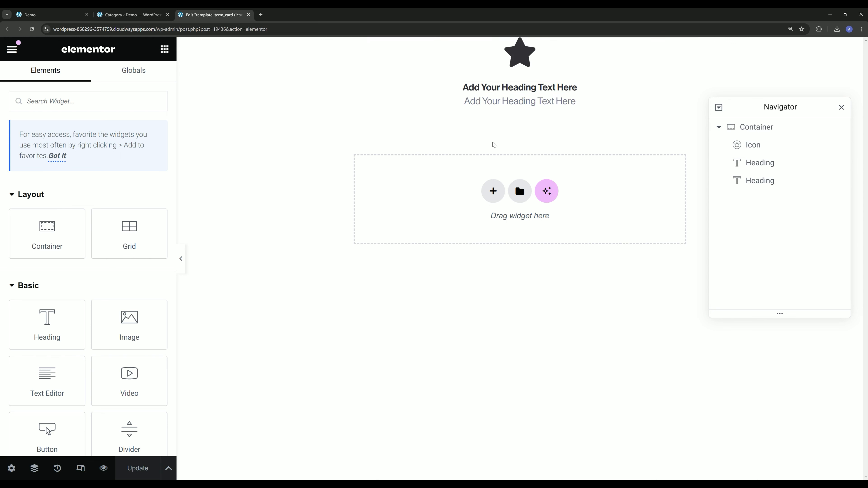
- Open the Restaurants category for editing and set its icon to cutlery-alt.svg from the media library
left_click(130, 15)
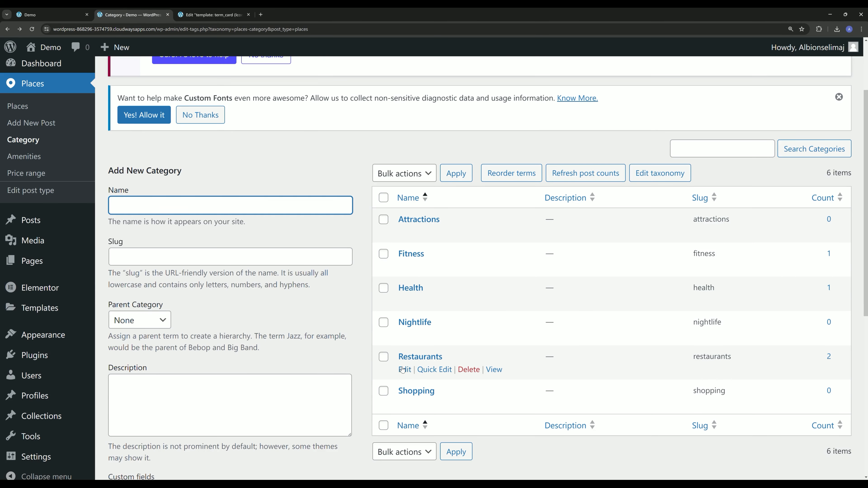
left_click(420, 356)
scroll(194, 236, "down", 5)
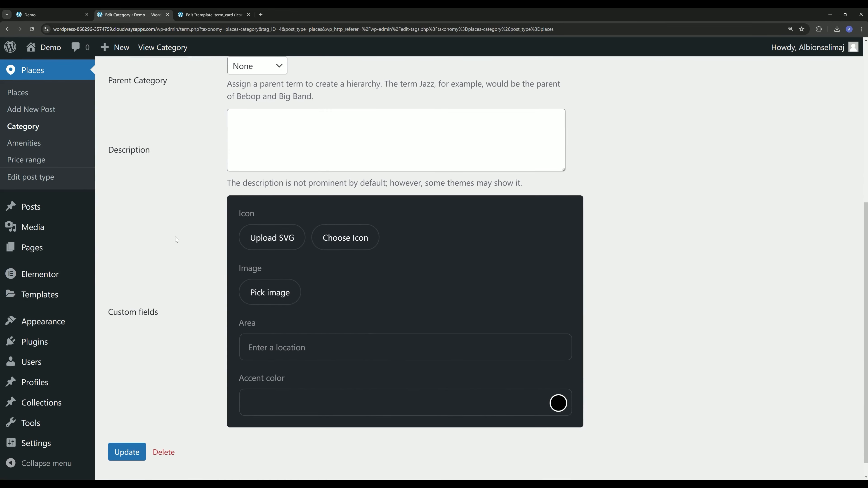
left_click(269, 242)
left_click_drag(651, 248, 537, 248)
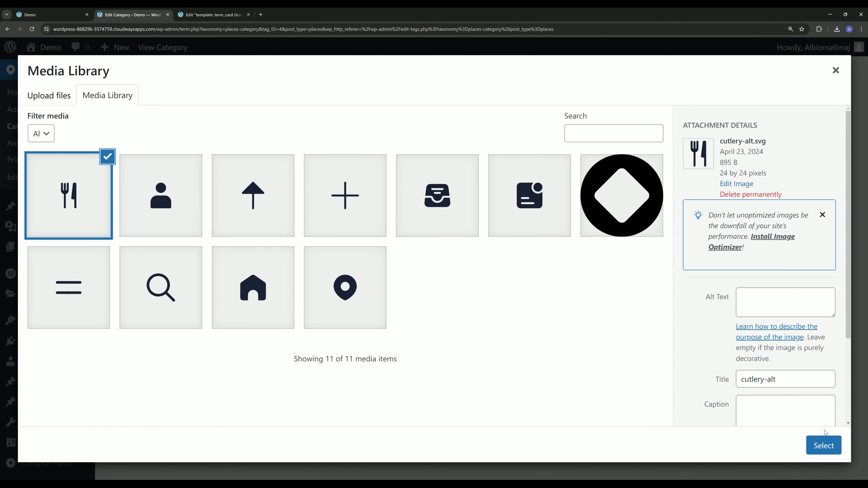
left_click(824, 446)
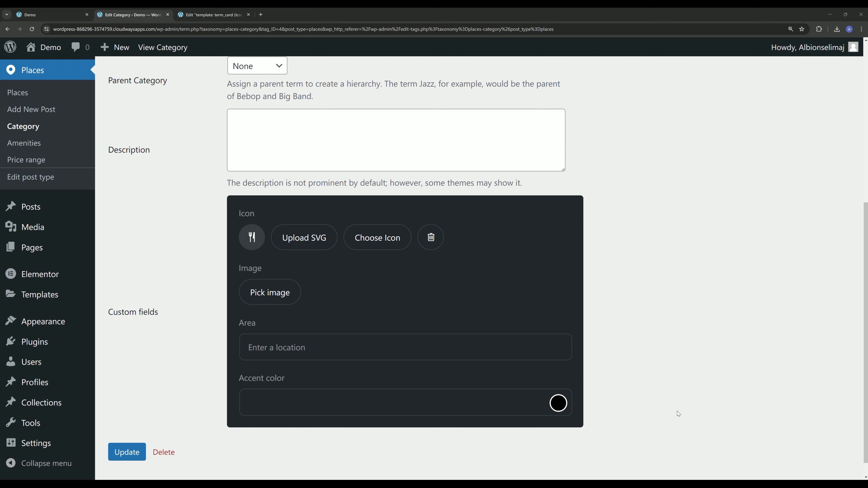
- Set the Restaurants category's accent color to #f26021 and save the term
left_click(276, 407)
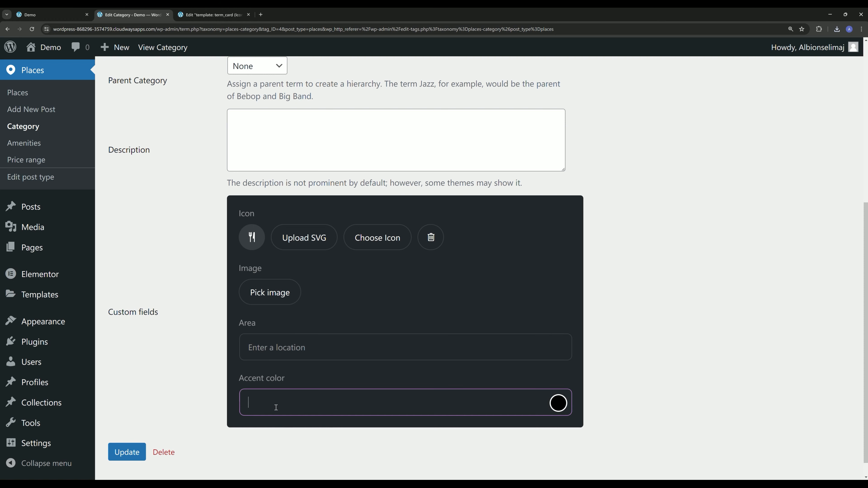
type("#f26021")
left_click(123, 453)
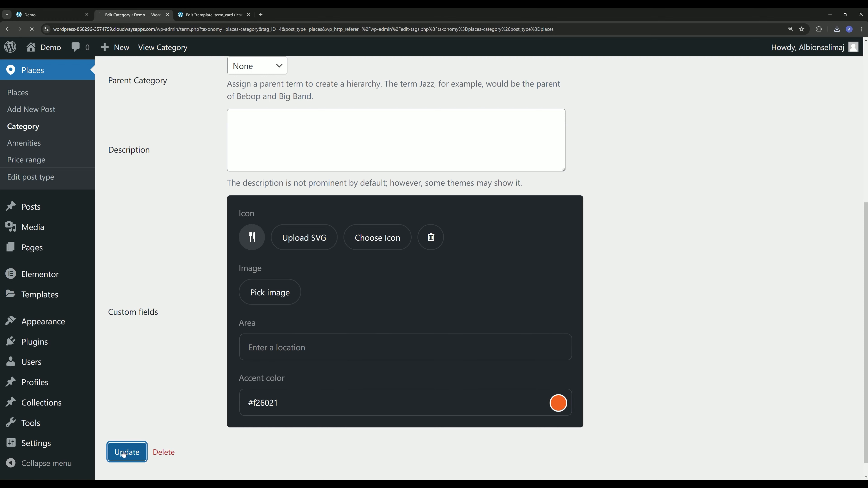
left_click(62, 234)
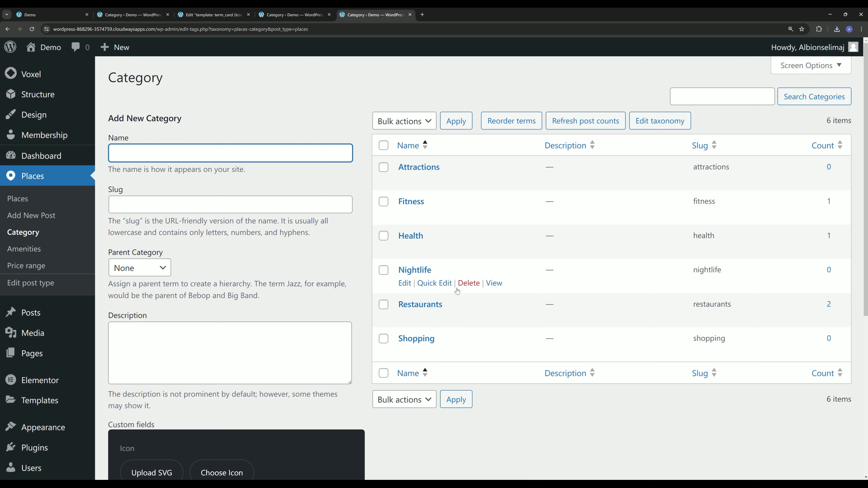
- Back in the term card template, replace the first heading's text with the term's Label dynamic tag
left_click(202, 10)
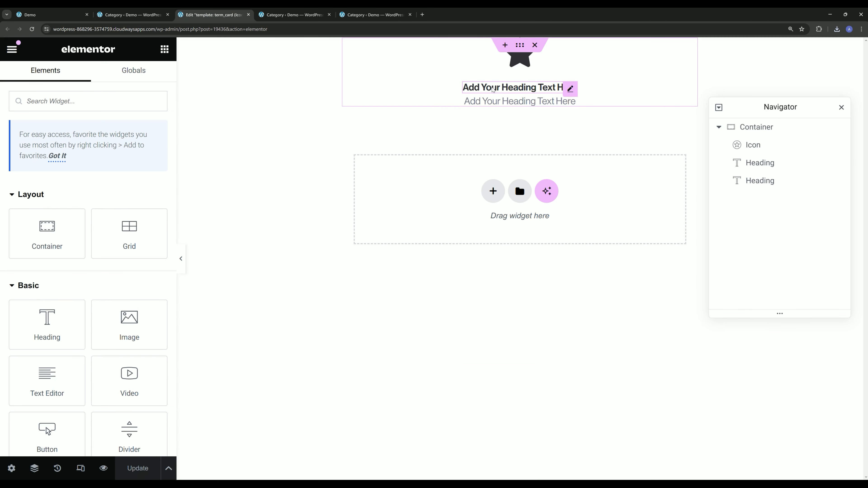
left_click(494, 89)
left_click(21, 147)
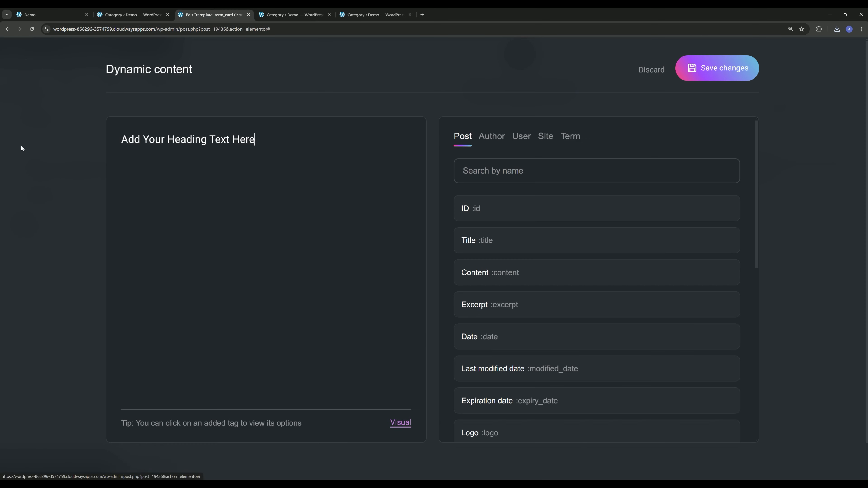
key("ctrl+a")
key("BackSpace")
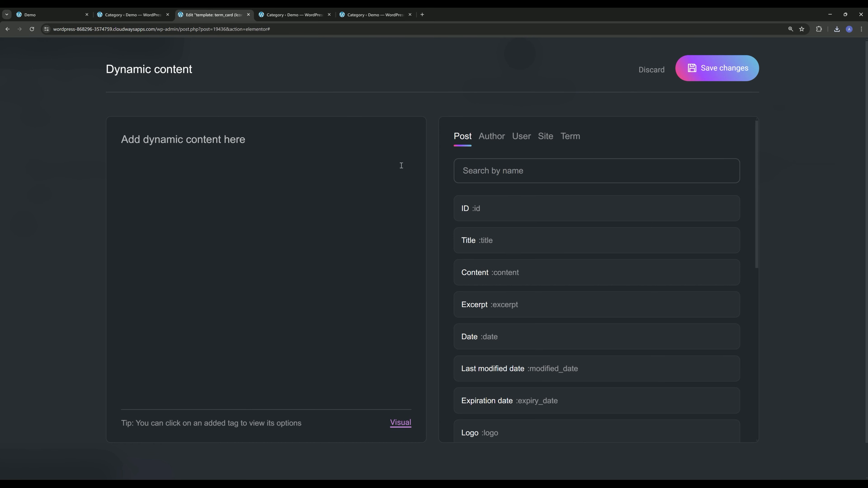
left_click(573, 137)
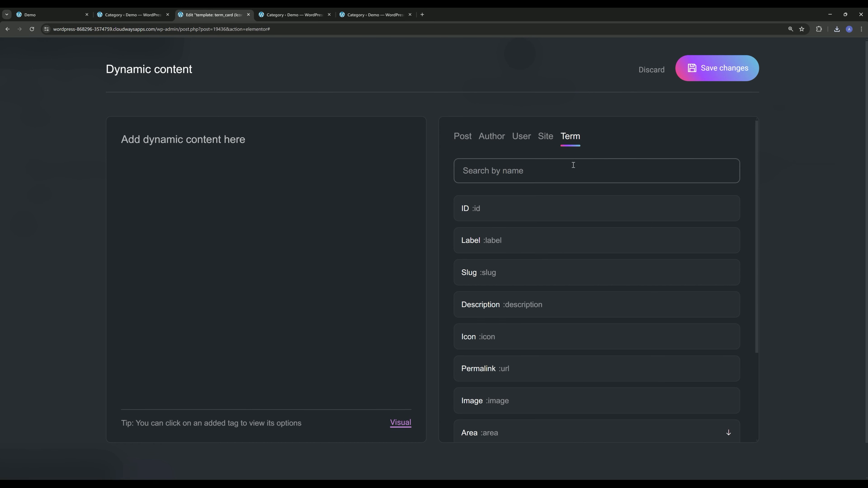
left_click(503, 246)
left_click(717, 68)
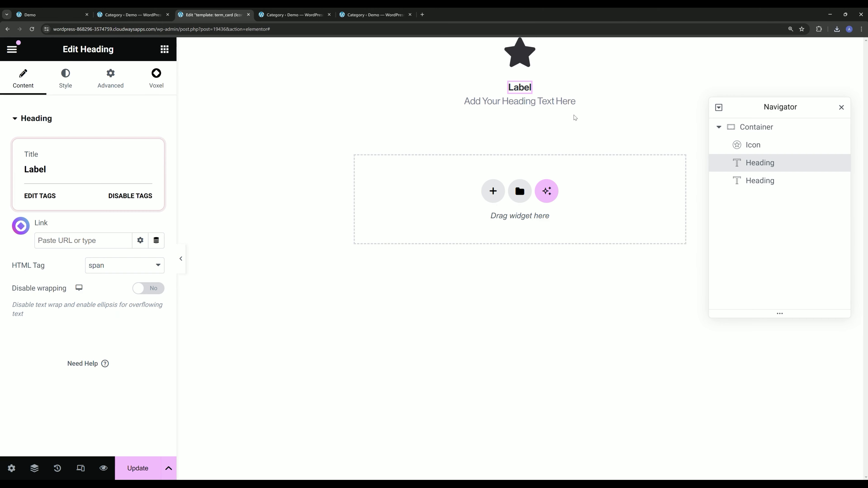
- Replace the second heading's text with the term's Post count dynamic tag
left_click(498, 106)
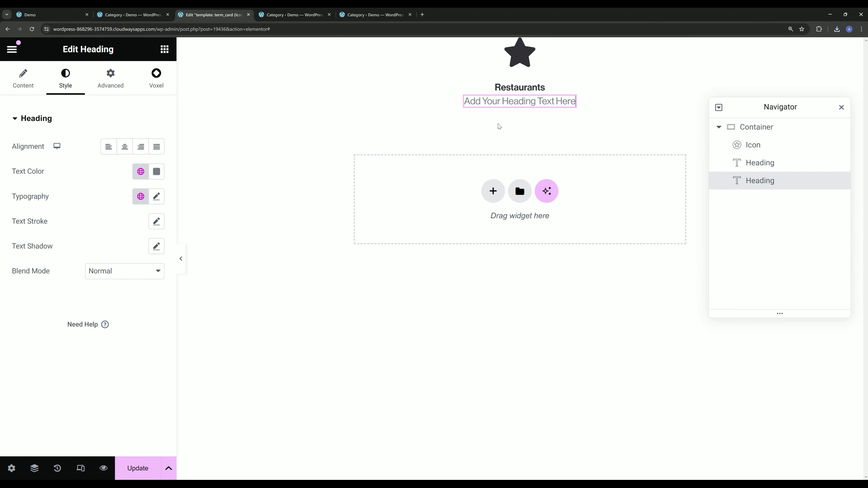
left_click(23, 78)
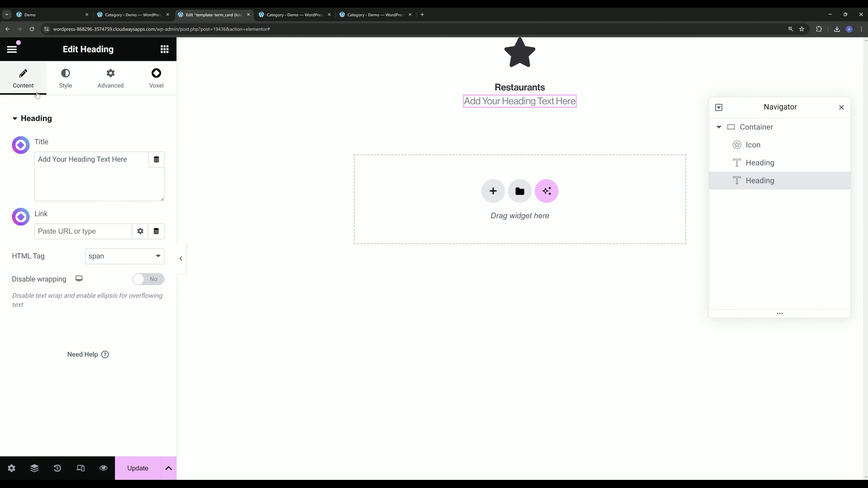
left_click(21, 145)
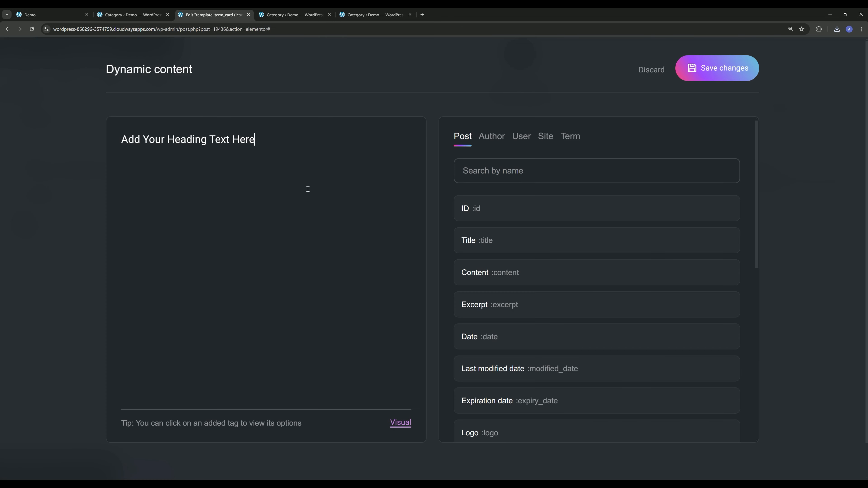
key("ctrl+a")
key("BackSpace")
left_click(570, 136)
scroll(511, 298, "down", 3)
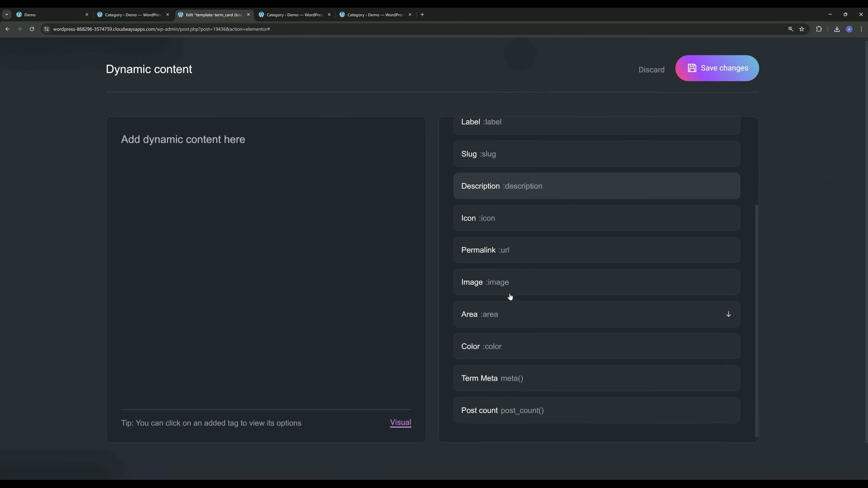
left_click(508, 411)
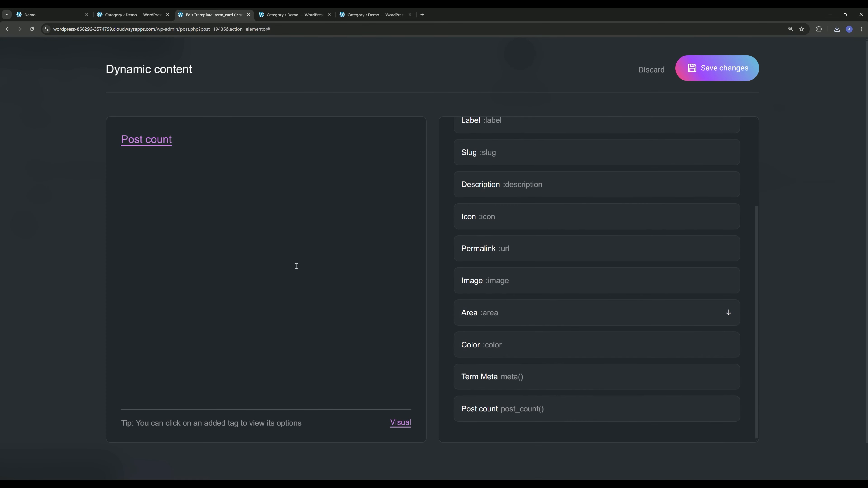
- Set the Post count tag's post type to Places and save the dynamic content
scroll(547, 255, "up", 3)
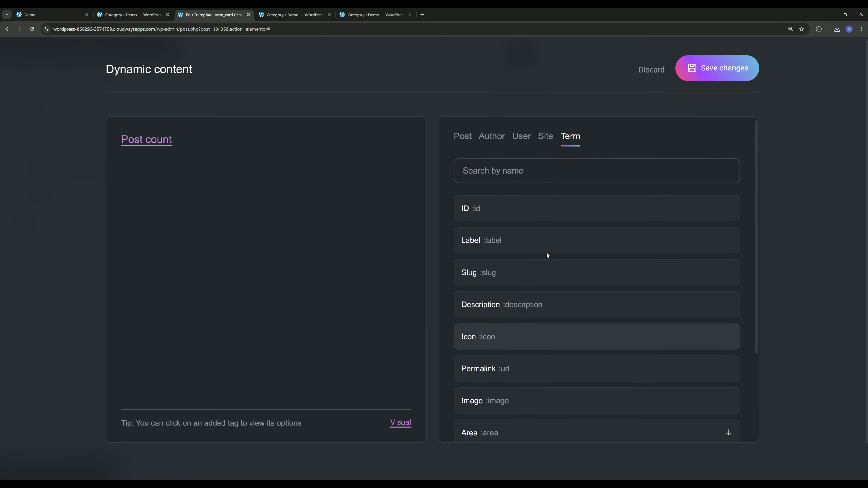
left_click(150, 145)
left_click(517, 214)
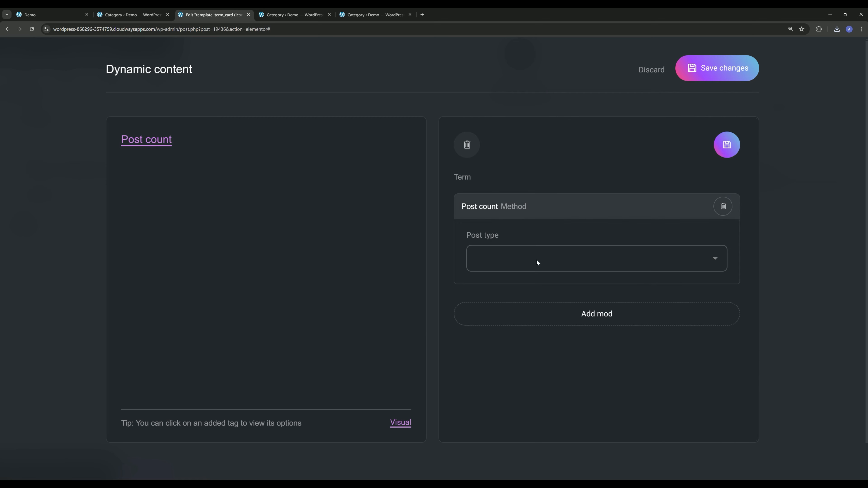
left_click(528, 260)
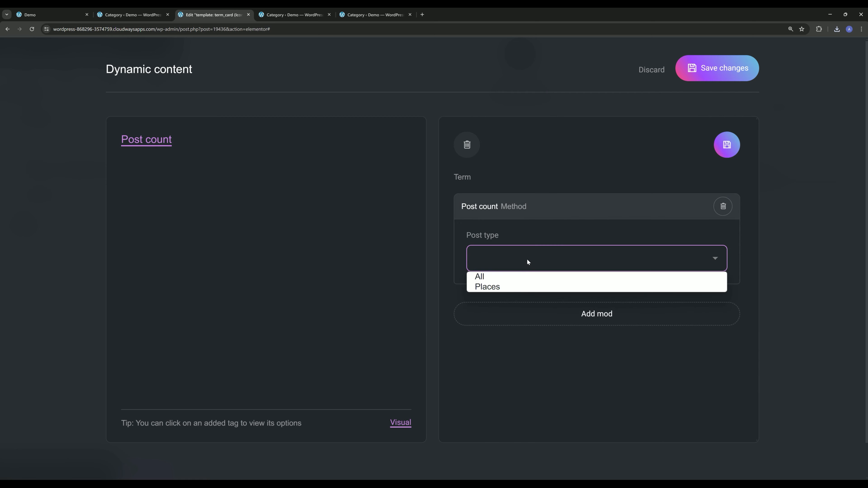
left_click(514, 287)
left_click(511, 260)
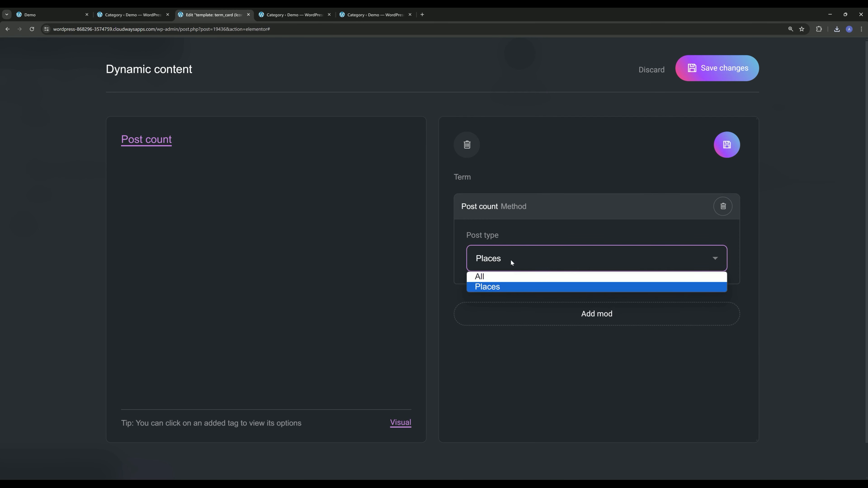
left_click(492, 287)
left_click(728, 144)
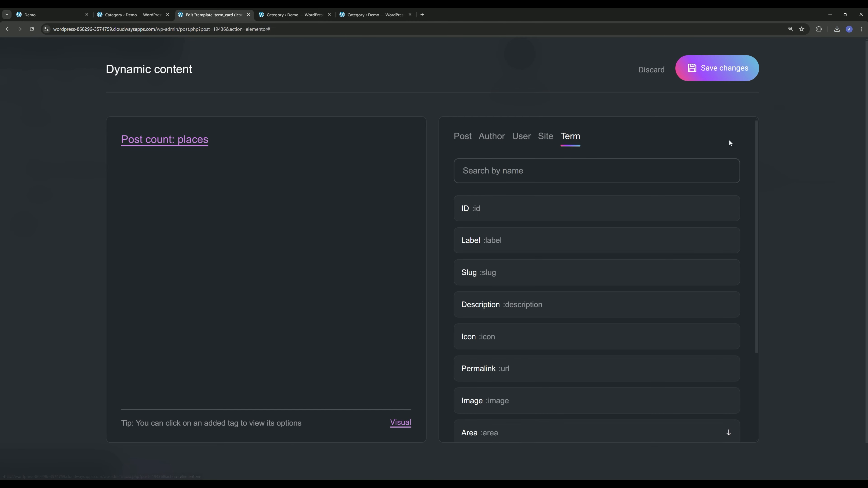
left_click(718, 68)
- Add the word "places" after the Post count tag in the second heading
left_click(65, 78)
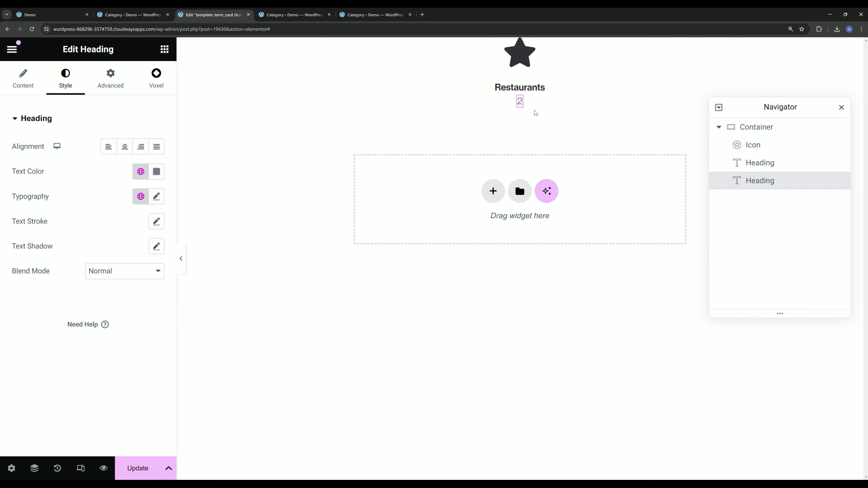
left_click(10, 81)
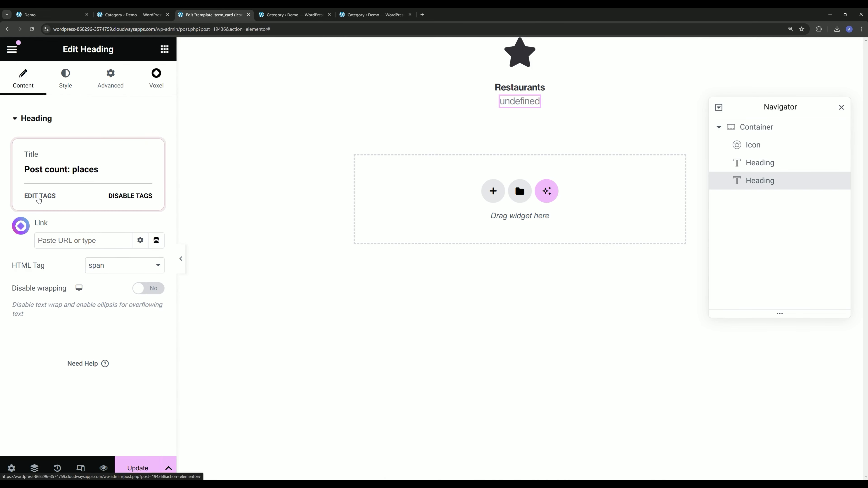
left_click(37, 196)
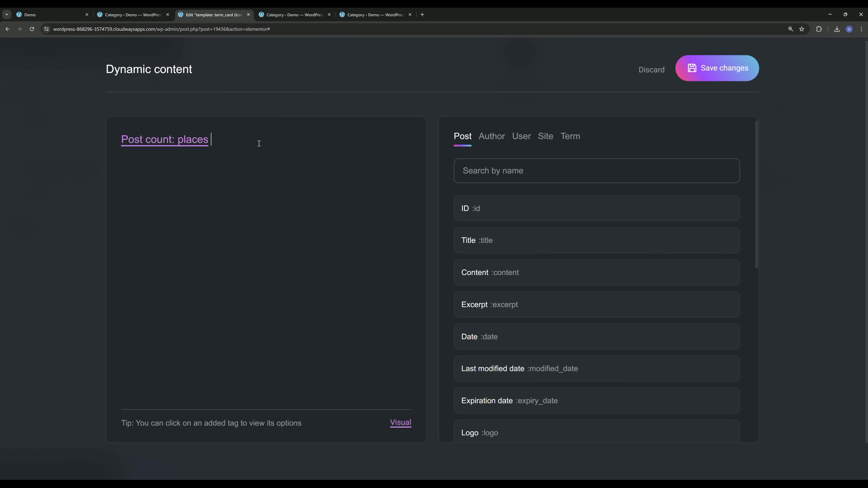
type("places")
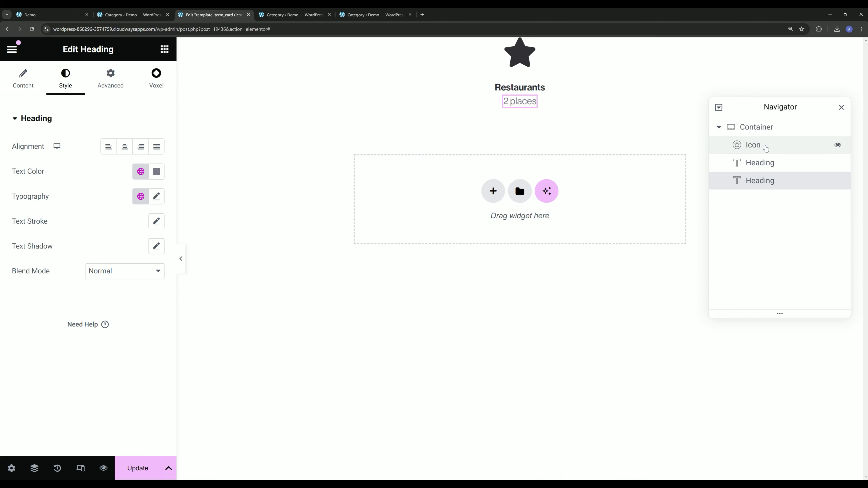
- Make the icon widget dynamic by assigning it the term's Icon tag
left_click(764, 147)
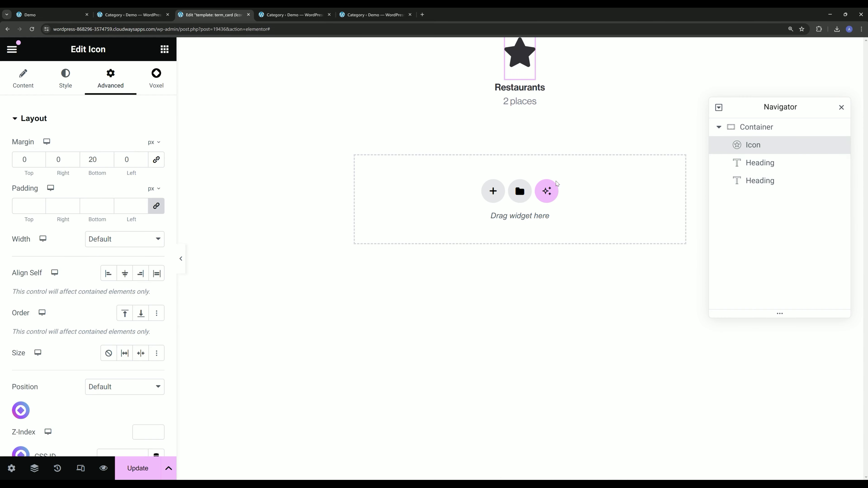
left_click(13, 85)
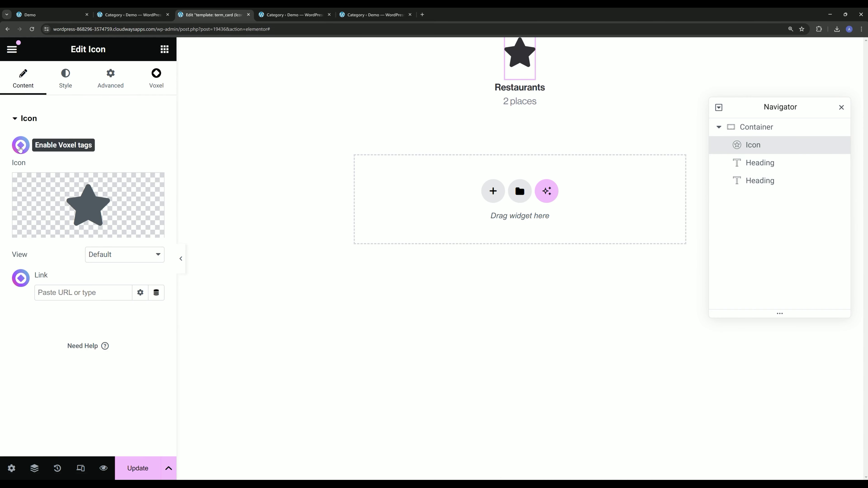
left_click(21, 145)
key("ctrl+a")
key("BackSpace")
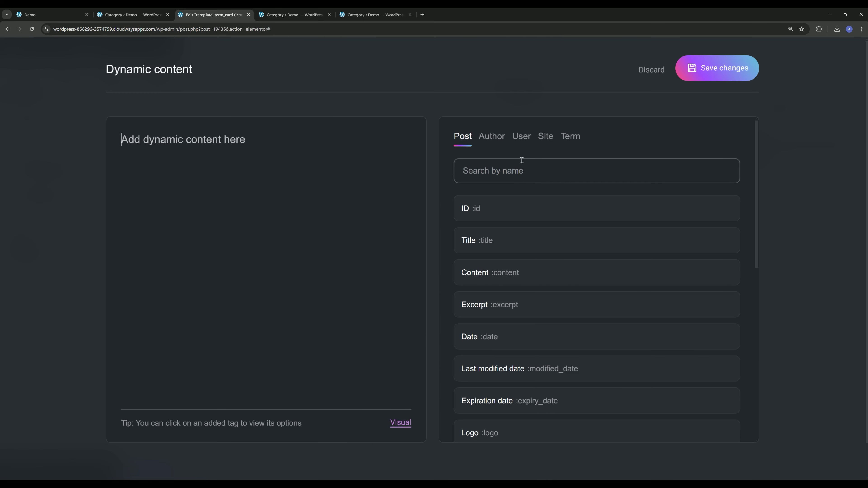
left_click(569, 138)
scroll(550, 233, "down", 2)
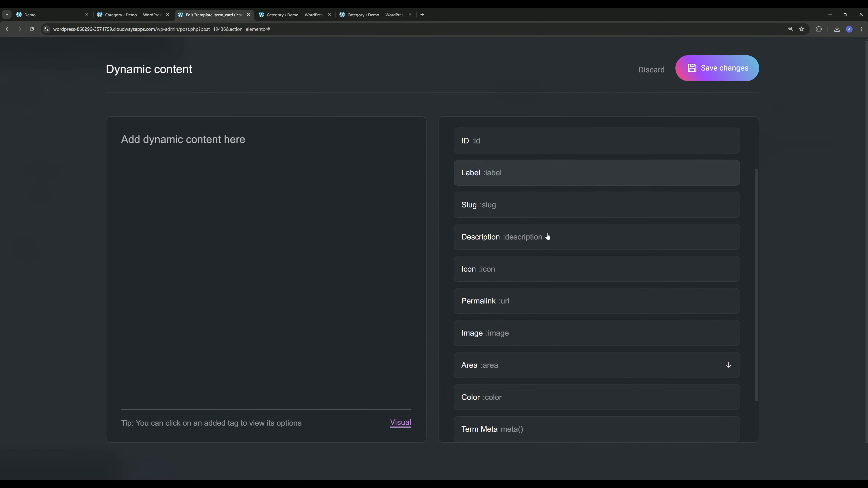
left_click(541, 265)
left_click(705, 70)
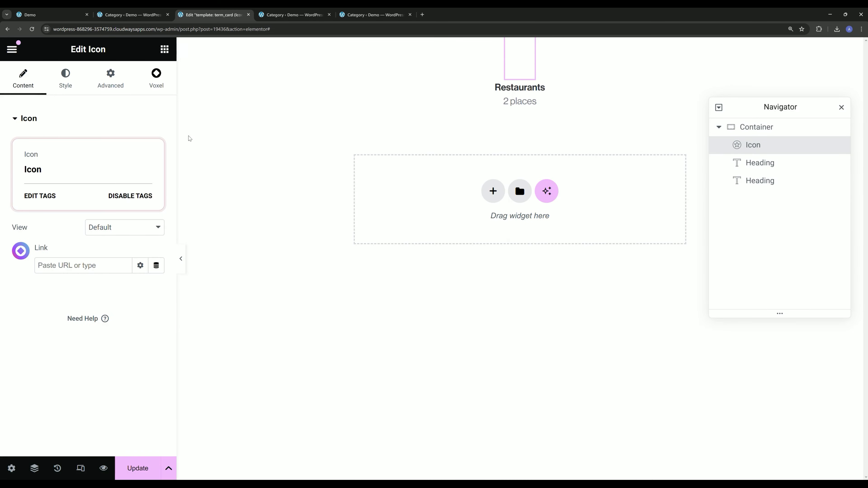
- Change the icon's primary color to the global purple color
left_click(66, 78)
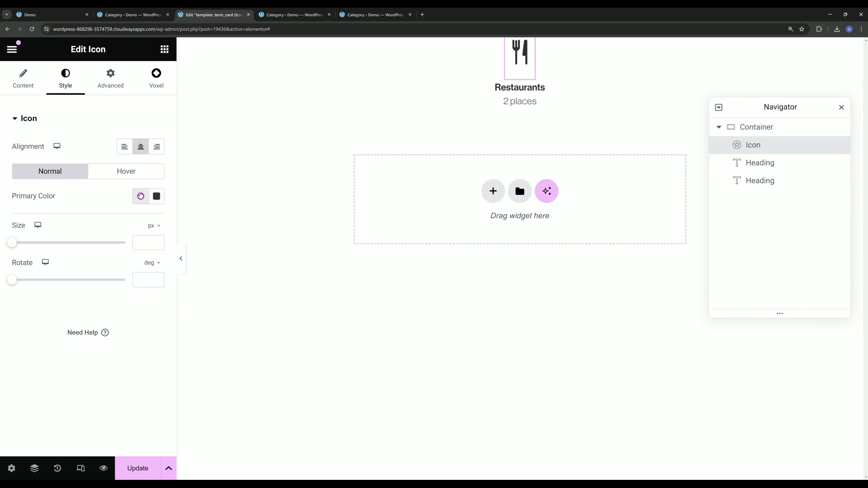
left_click(140, 196)
left_click(74, 344)
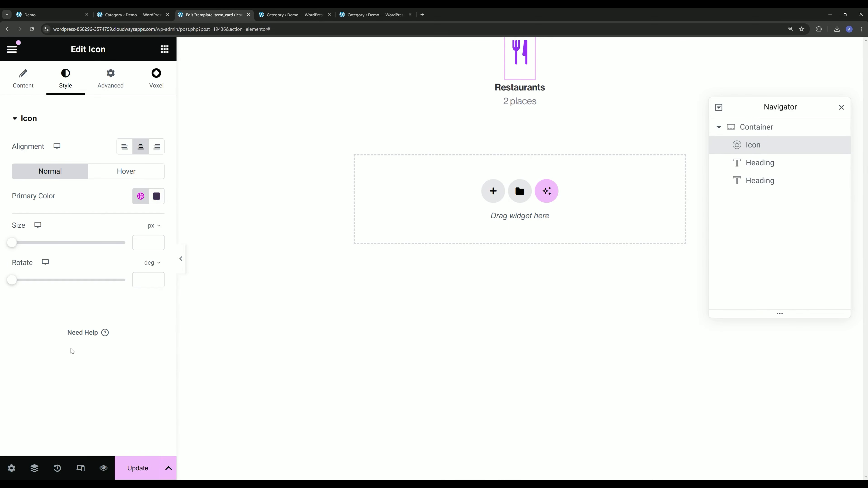
- Reduce the icon's bottom margin to 10 px and update the template
left_click(110, 78)
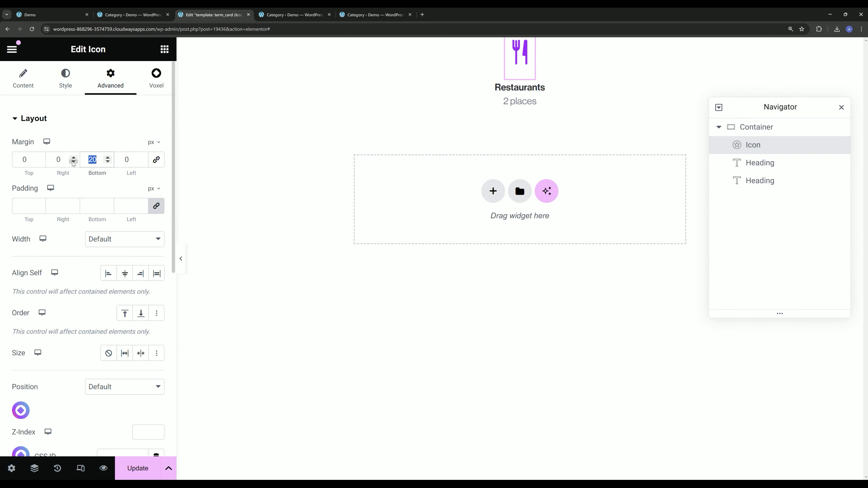
type("10")
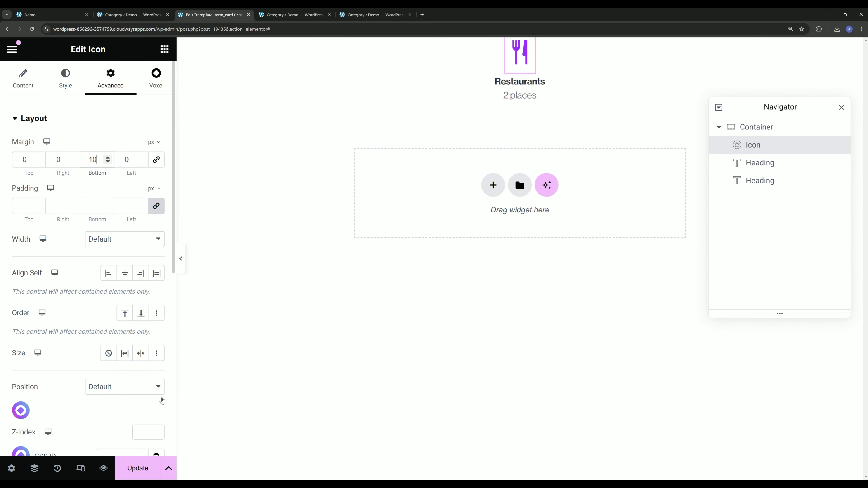
left_click(135, 471)
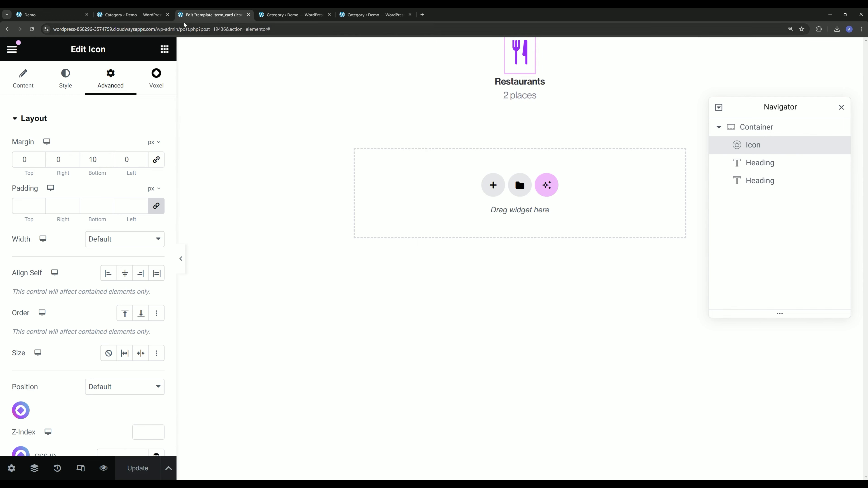
- Return to the site's front page, close the leftover category and template tabs, and open the page for editing in Elementor
left_click(79, 15)
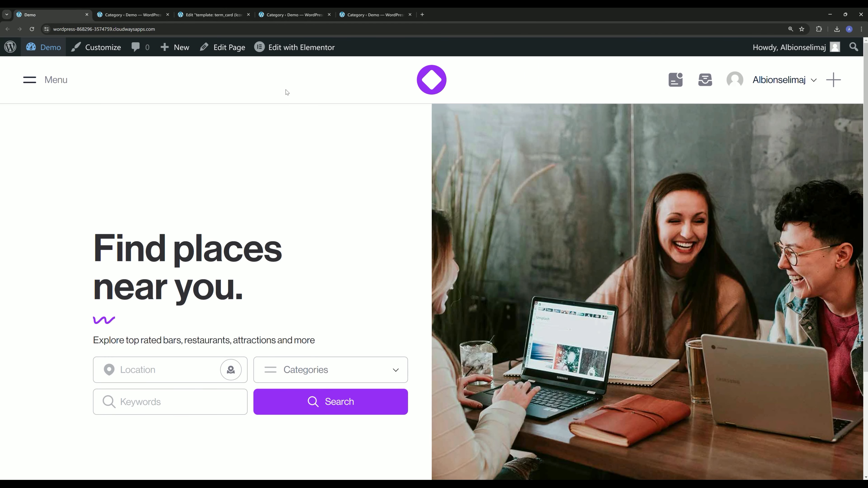
left_click(168, 15)
left_click(167, 15)
left_click(167, 15)
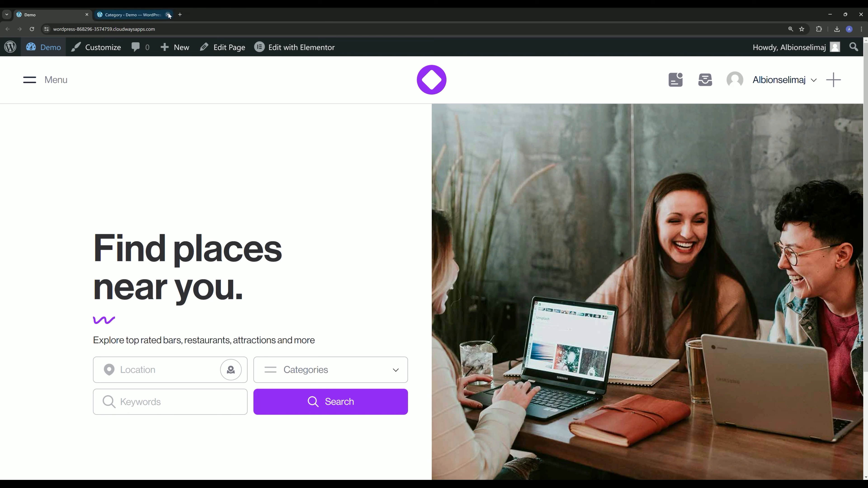
left_click(167, 15)
left_click(294, 47)
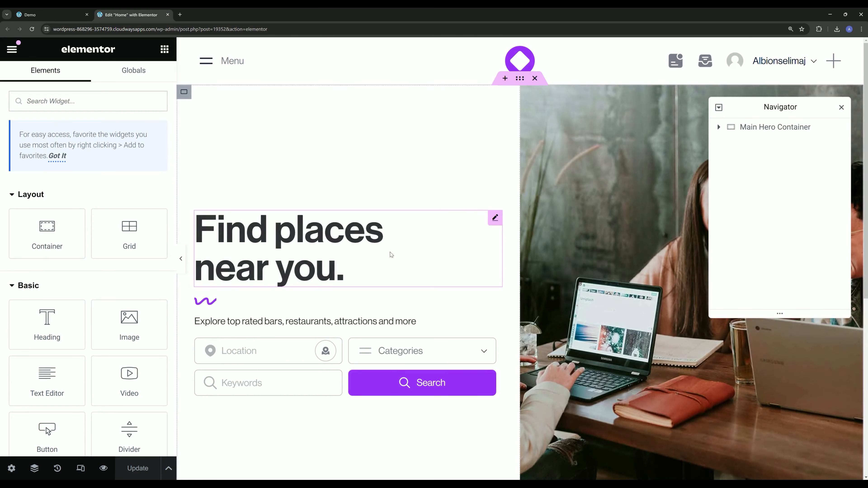
- Add a new single-column Flexbox container below the hero section
scroll(486, 342, "down", 5)
left_click(487, 369)
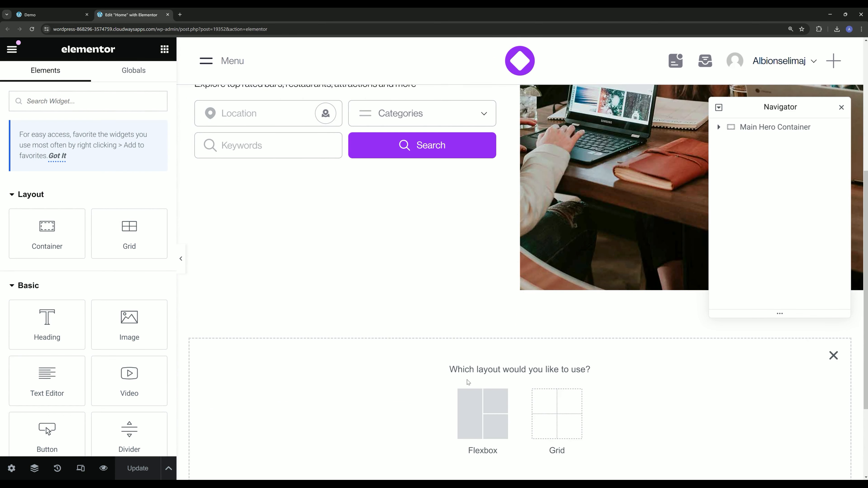
left_click(481, 407)
left_click(422, 400)
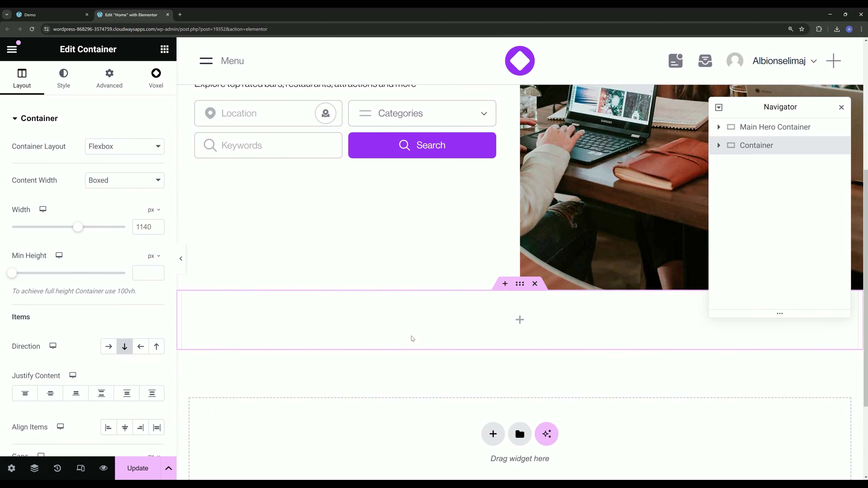
- Set the new container's padding to 30 px on all sides
left_click(110, 79)
left_click(29, 206)
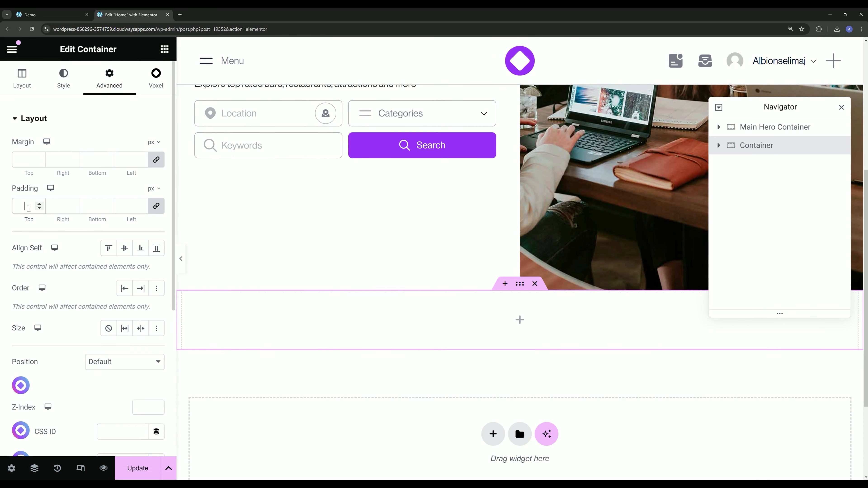
type("30")
- Keep the new container's content width Boxed and set its width to 1200 px
left_click(22, 78)
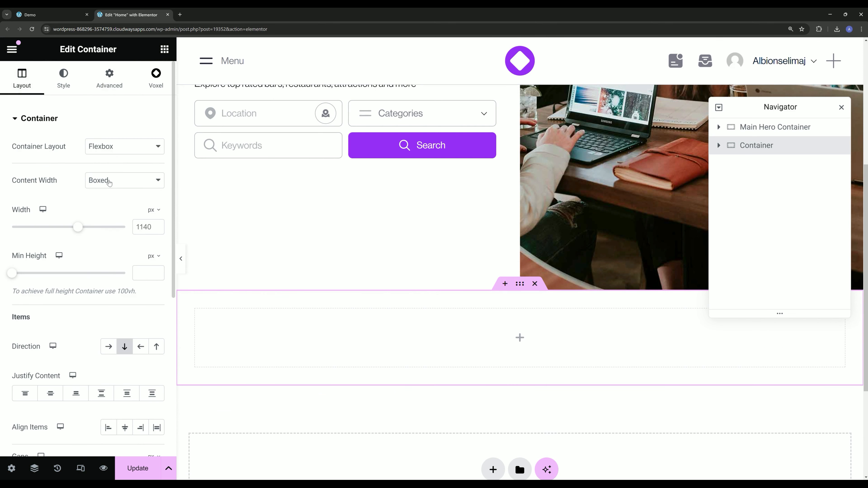
left_click(110, 183)
left_click(103, 189)
double_click(141, 226)
type("1200")
- Place a Term feed (VX) widget inside the new container
left_click(164, 50)
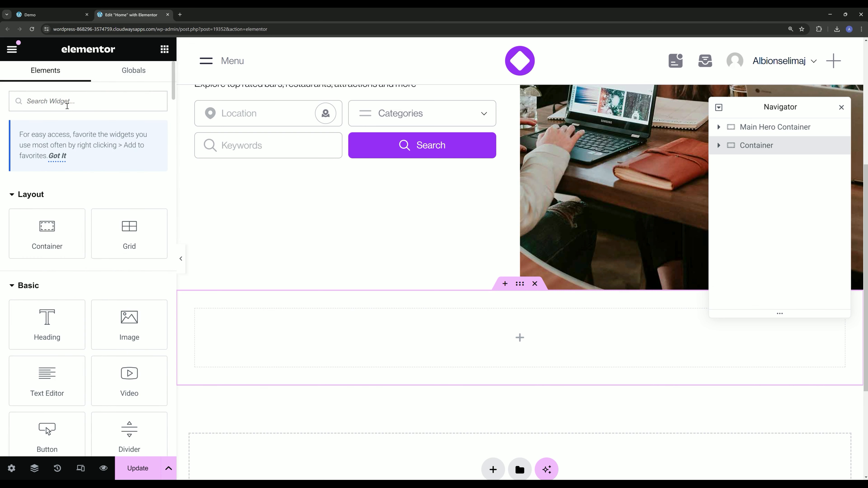
type("term")
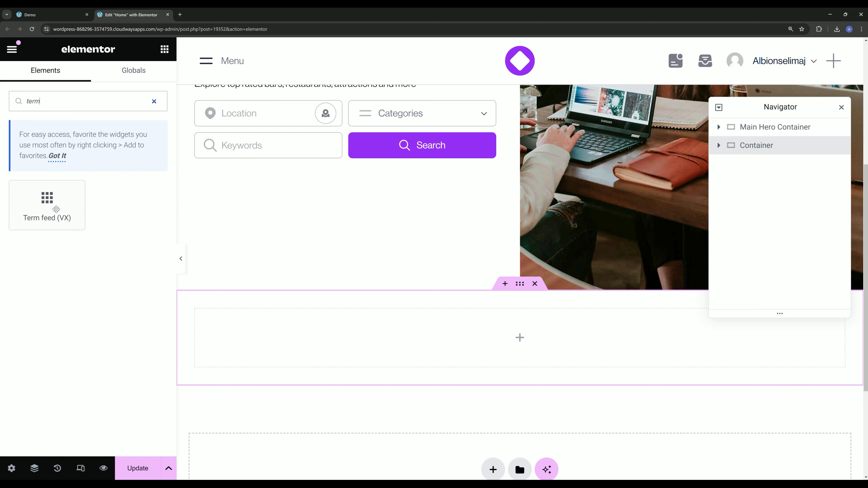
left_click_drag(56, 209, 397, 358)
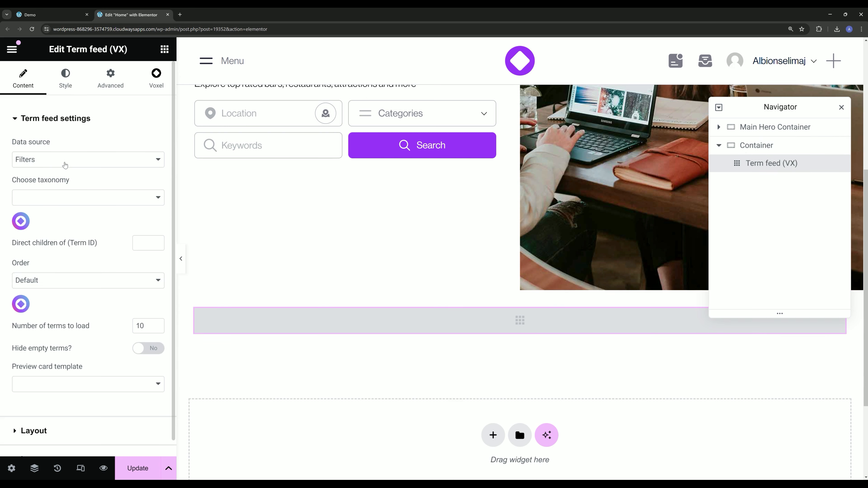
- Configure the term feed with Filters as data source, the Category (places-category) taxonomy and the Icon and Text preview card template
left_click(65, 165)
left_click(53, 174)
left_click(63, 197)
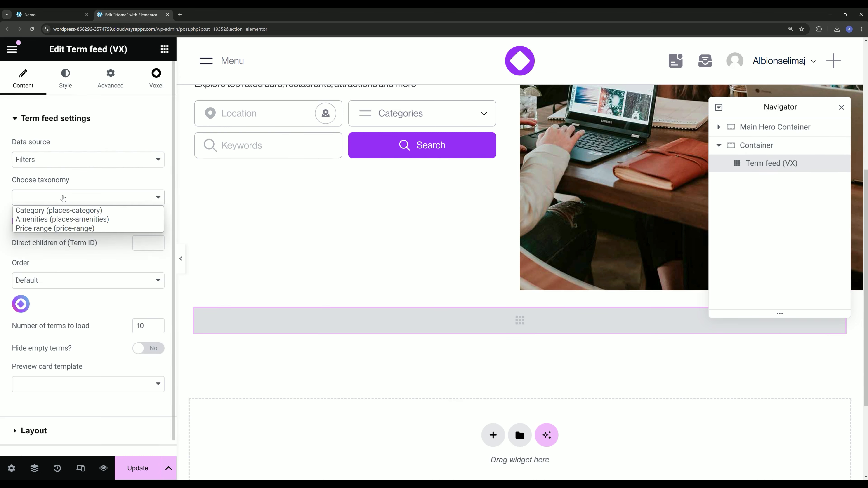
left_click(44, 214)
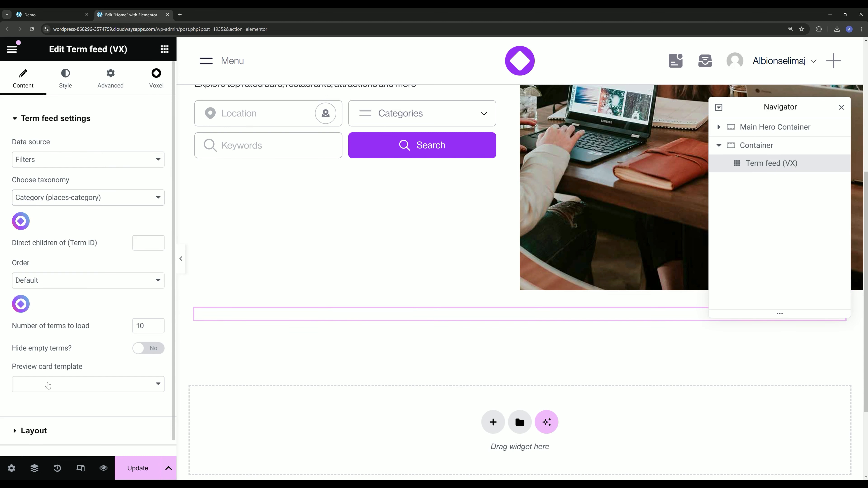
left_click(48, 384)
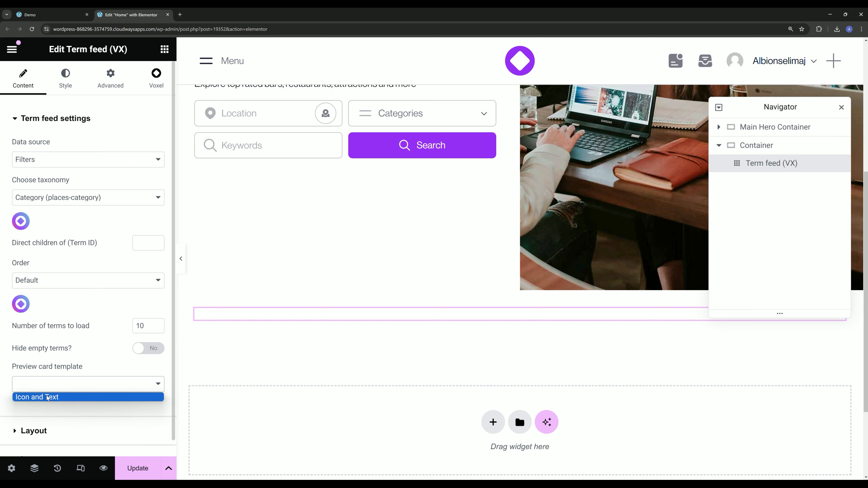
left_click(48, 397)
key("ctrl+minus")
- Try the term feed in Grid mode with 5 columns and an item gap of 37
left_click(42, 375)
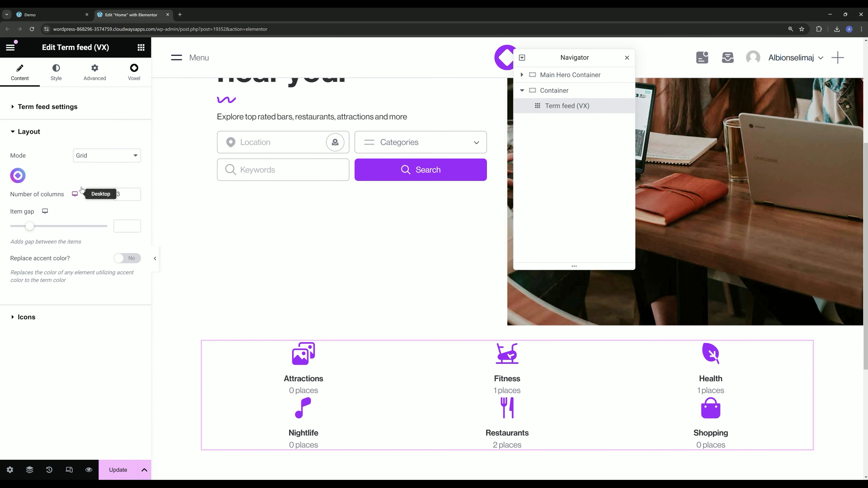
left_click(99, 157)
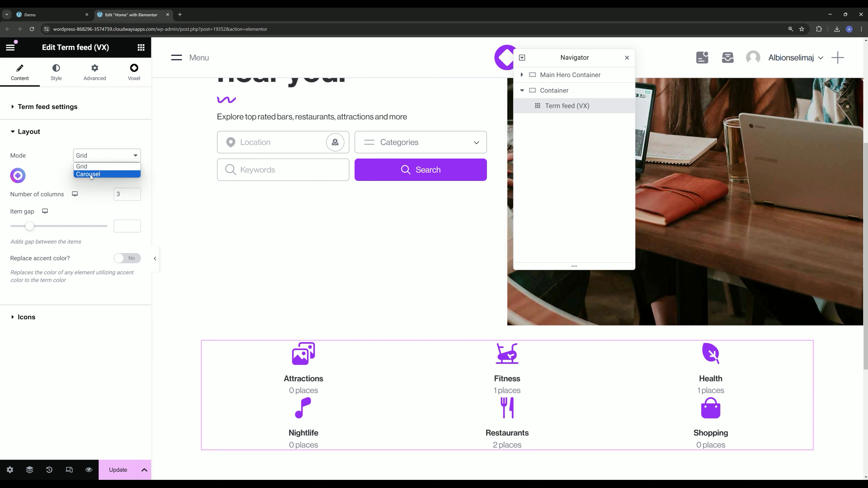
left_click(74, 166)
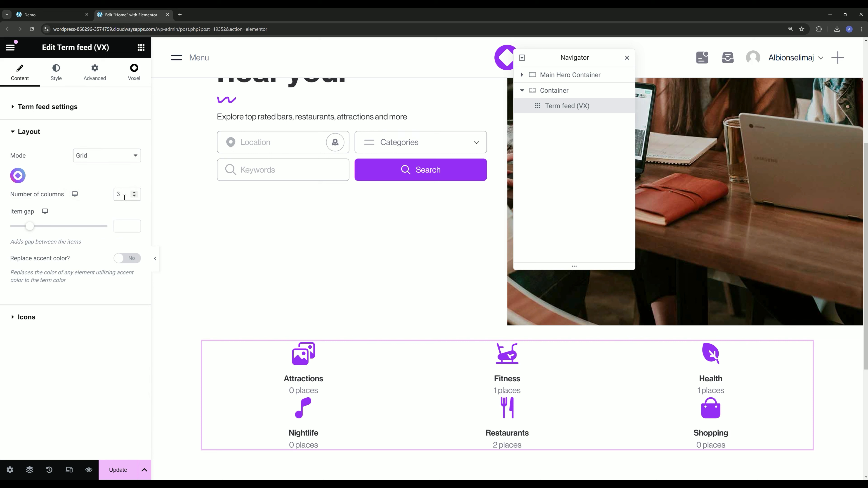
left_click(134, 193)
left_click_drag(117, 194, 104, 195)
type("5")
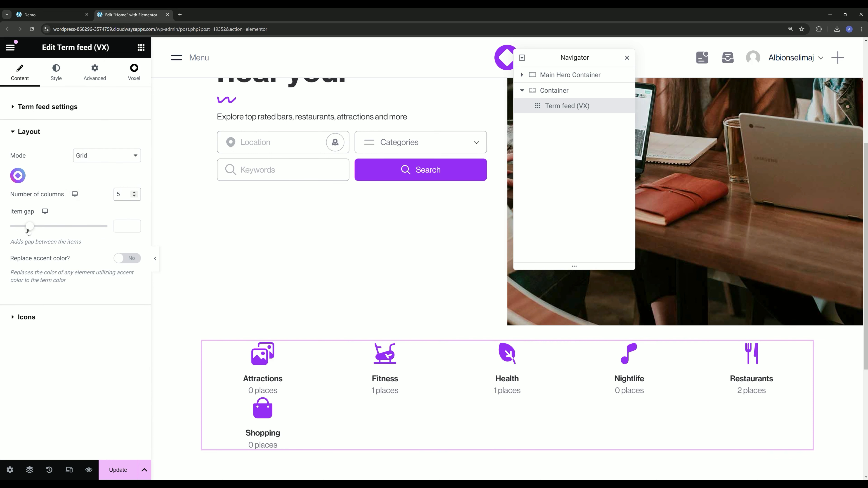
left_click_drag(28, 231, 44, 229)
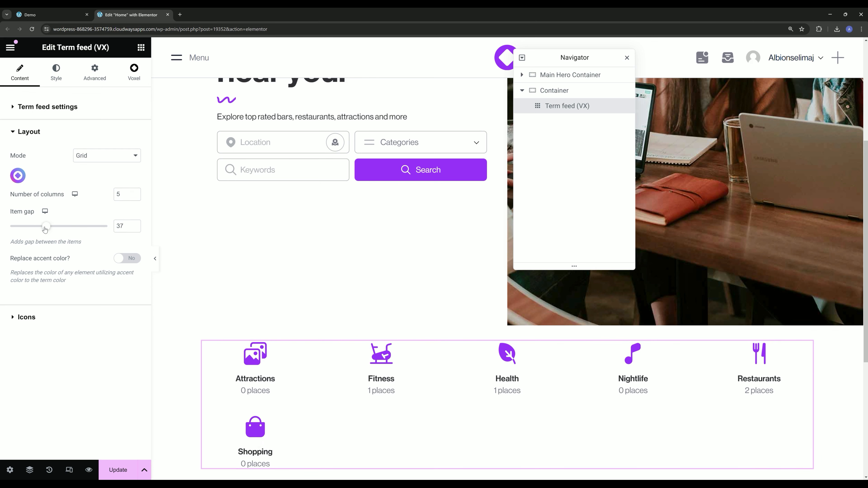
- Switch the term feed's layout to Carousel mode and set the item width to 18%
left_click(99, 160)
left_click(97, 174)
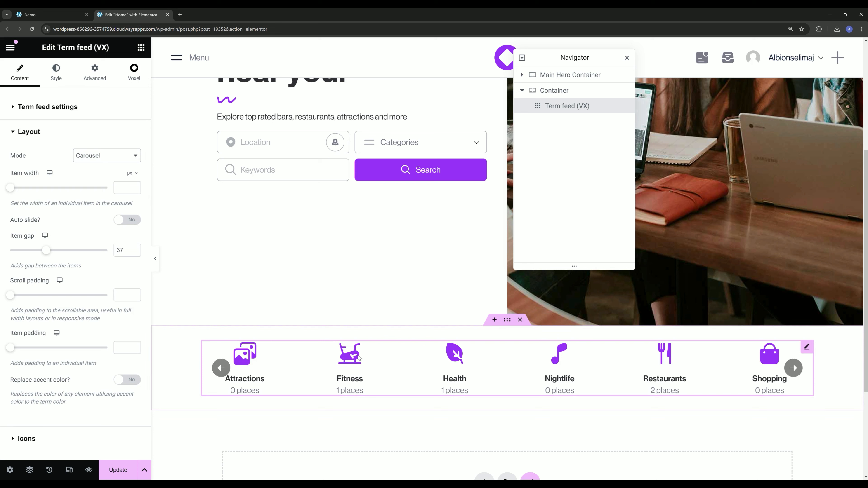
left_click(131, 174)
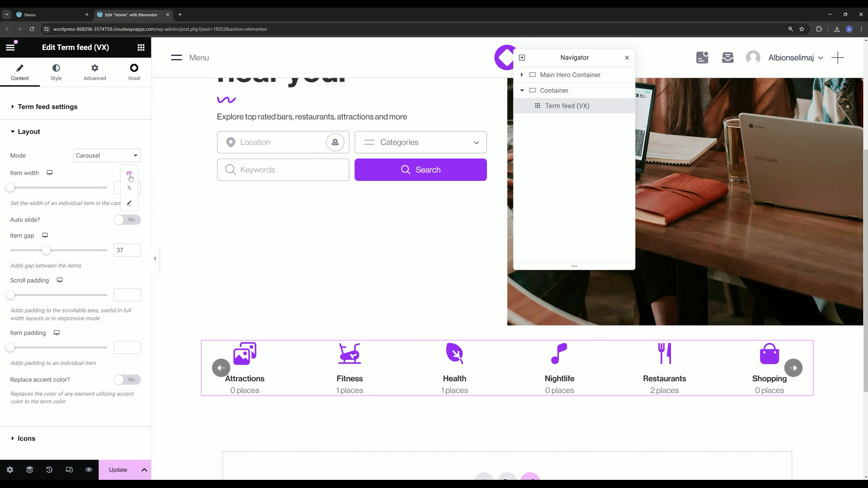
left_click(129, 189)
double_click(121, 186)
type("20")
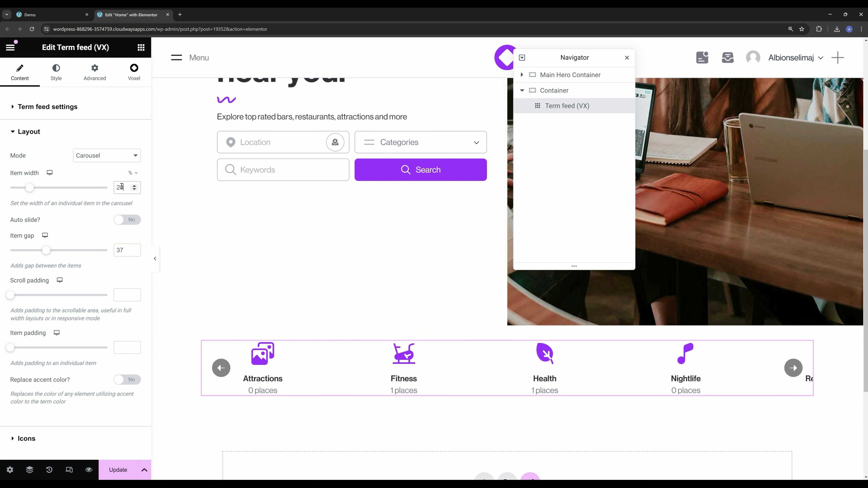
left_click_drag(33, 191, 31, 192)
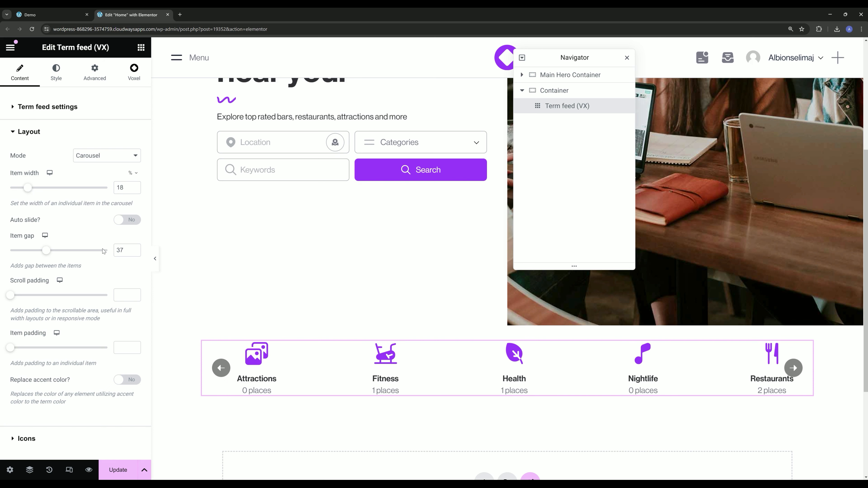
- Set the carousel's item gap to 15 and enable replacing the accent color with each term's color
left_click_drag(129, 250, 107, 251)
type("10")
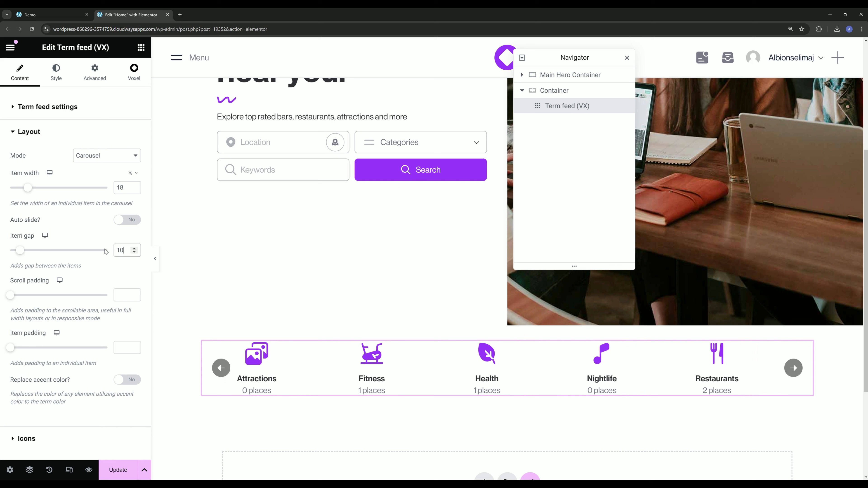
key("BackSpace")
type("5")
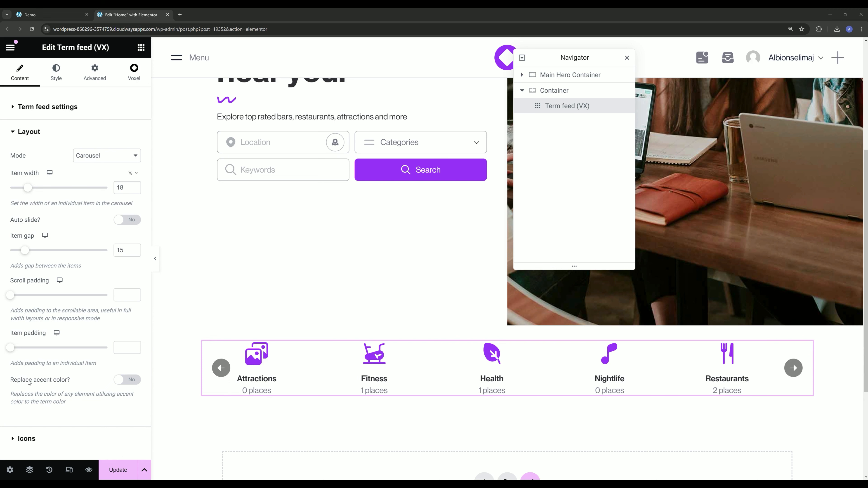
left_click(116, 382)
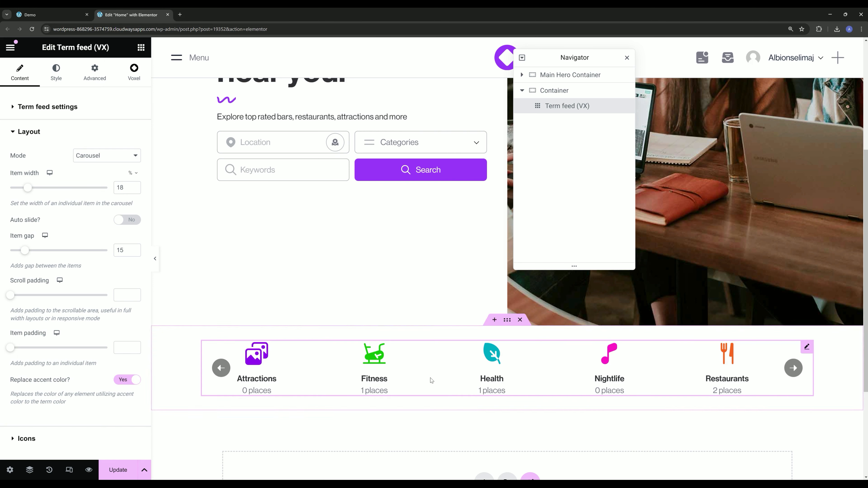
left_click(56, 133)
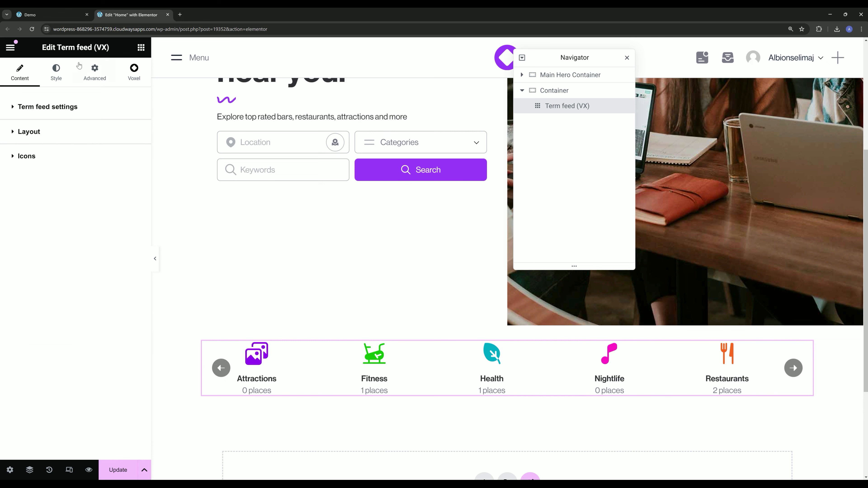
- Style the carousel navigation buttons with a #FFFFFF background and the global Grey icon color
left_click(56, 72)
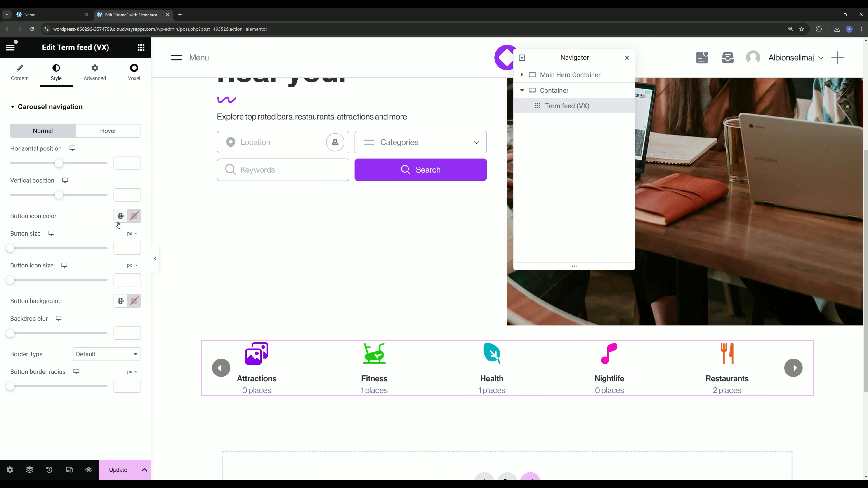
left_click(134, 300)
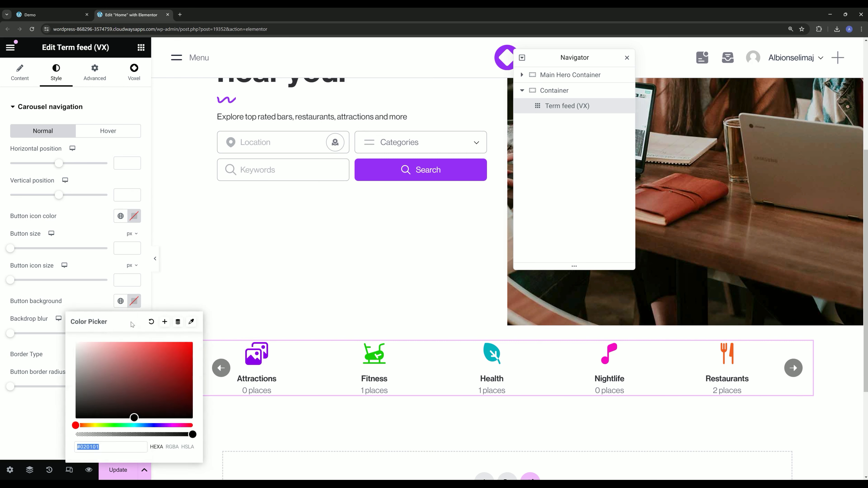
left_click(120, 216)
scroll(69, 313, "down", 3)
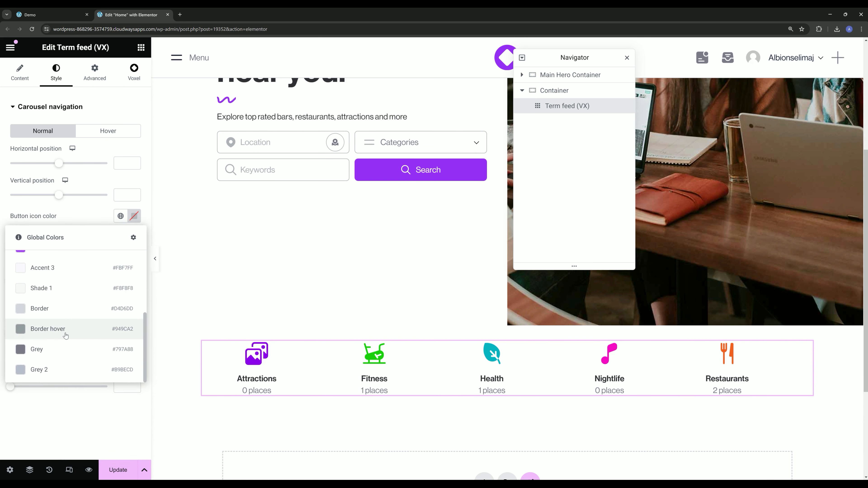
left_click(53, 356)
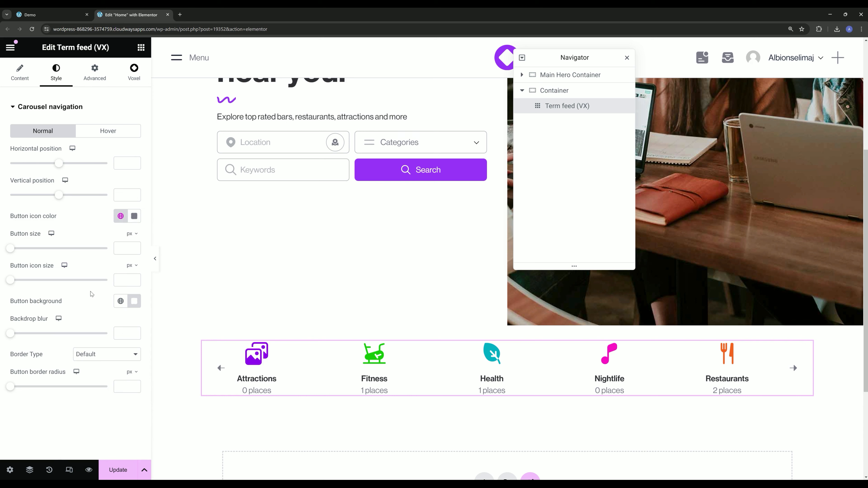
- Give the carousel navigation buttons a solid 1 px border in the global Border color and update the page
left_click(98, 362)
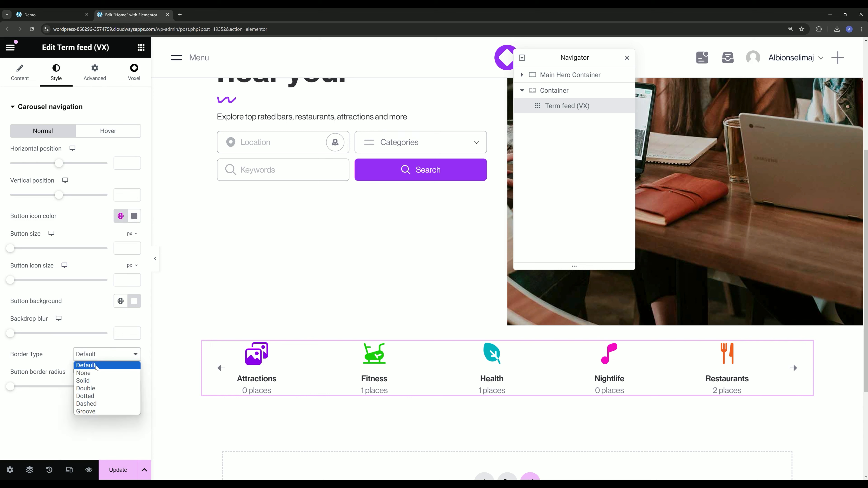
left_click(94, 381)
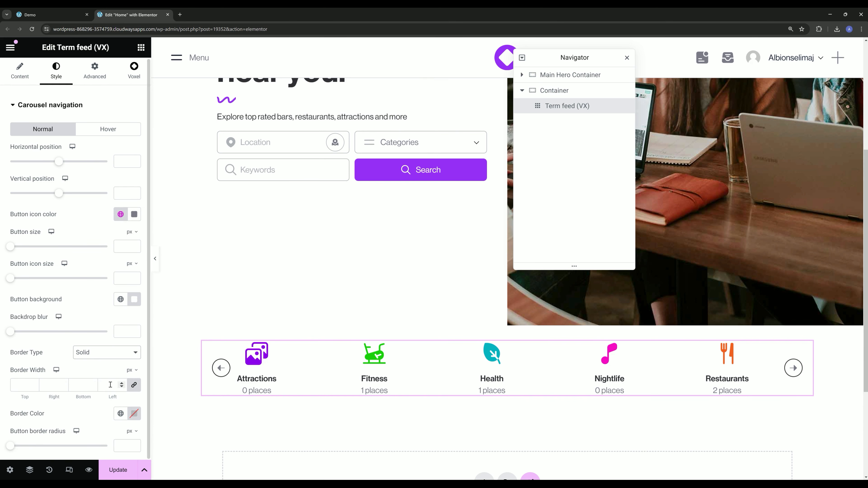
left_click(121, 414)
scroll(78, 339, "down", 3)
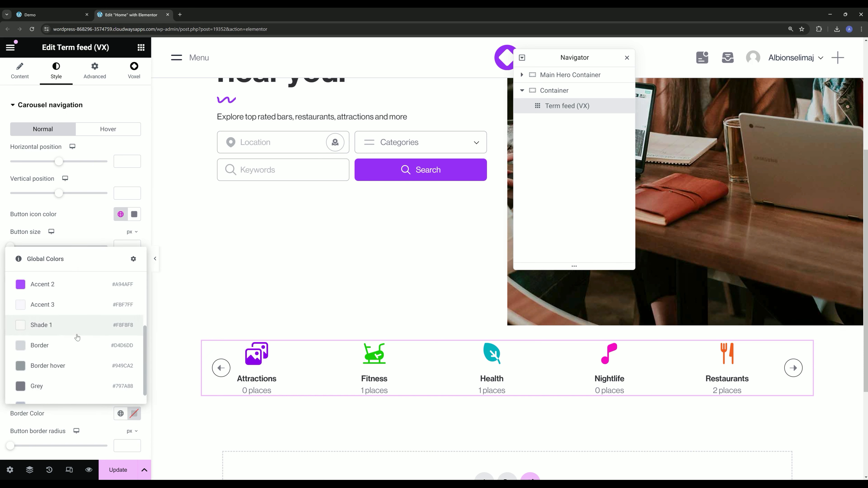
left_click(62, 347)
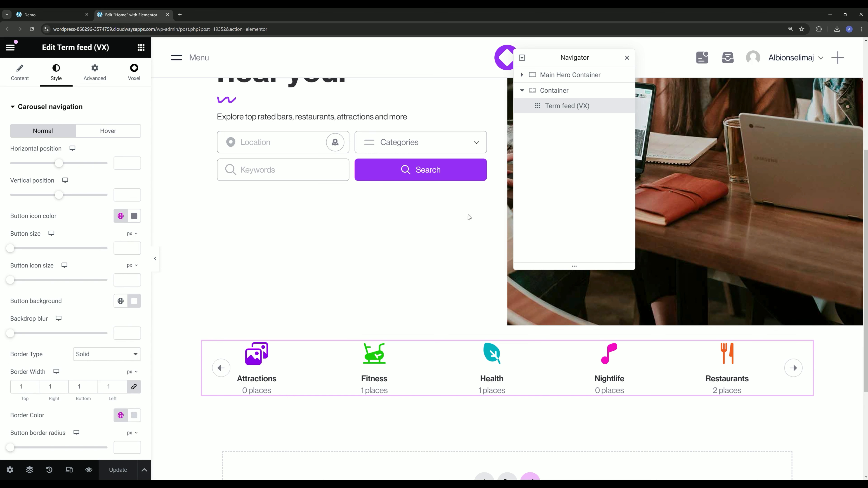
- Give the Main Hero Container a solid border of 1 px on its bottom edge only, using a global color
left_click(560, 76)
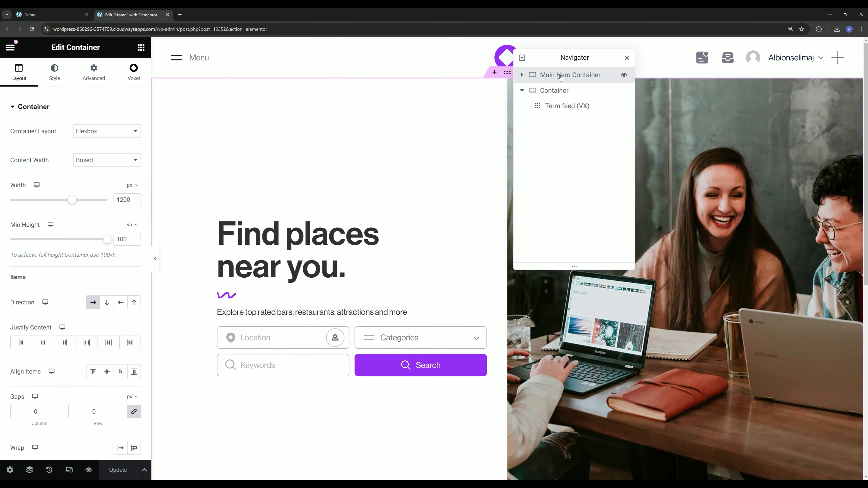
left_click(54, 72)
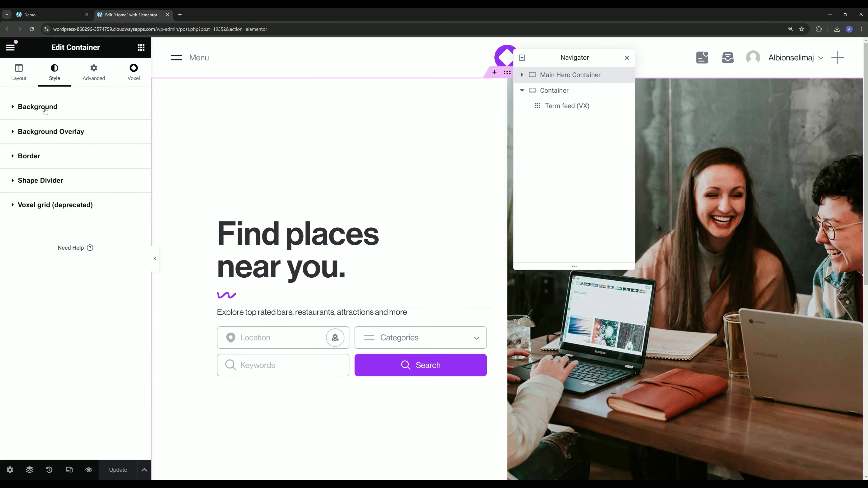
left_click(44, 159)
left_click(96, 209)
left_click(95, 228)
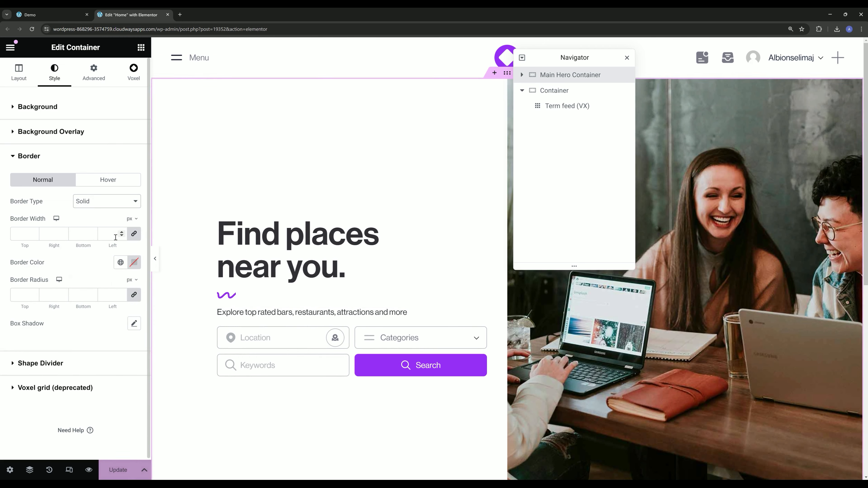
left_click(134, 235)
double_click(82, 237)
type("1")
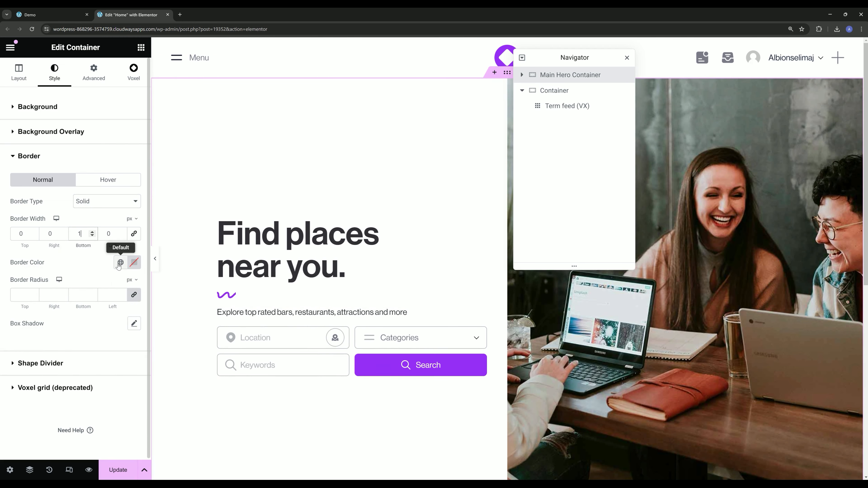
left_click(120, 263)
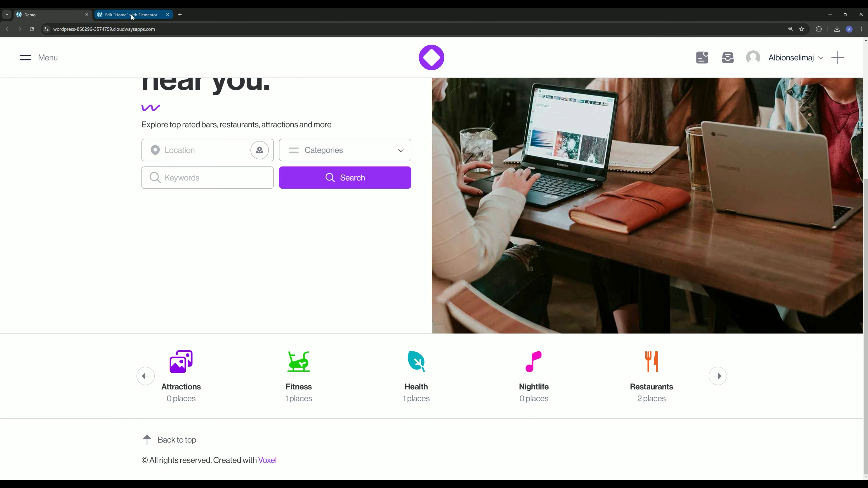
- Unlink the padding of the container holding the term feed and set its top and bottom padding to 60 px
left_click(133, 15)
scroll(233, 171, "down", 5)
left_click(507, 312)
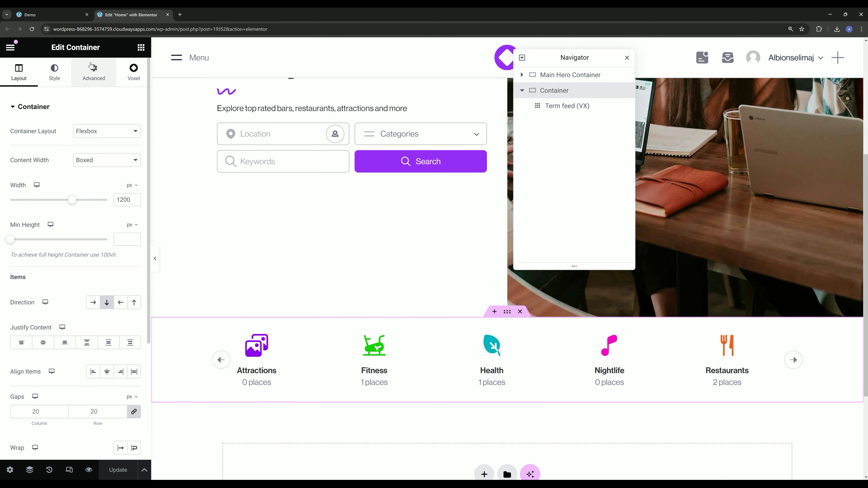
left_click(93, 73)
left_click(135, 183)
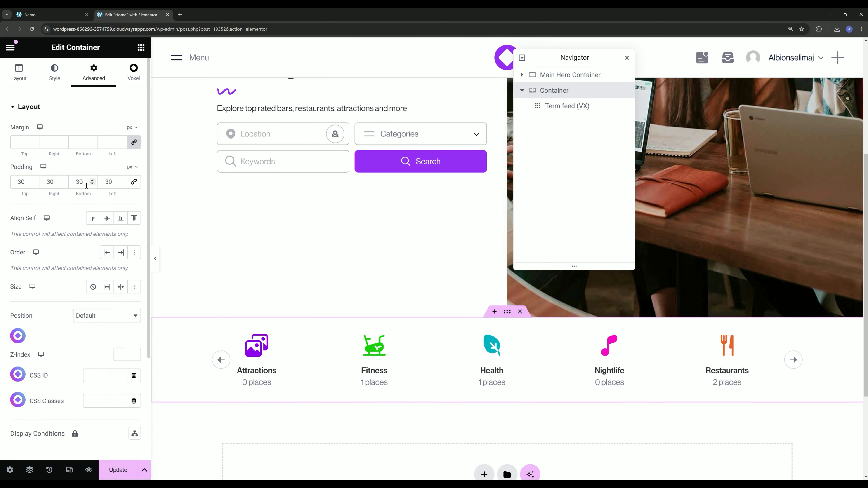
double_click(72, 183)
type("60")
double_click(22, 182)
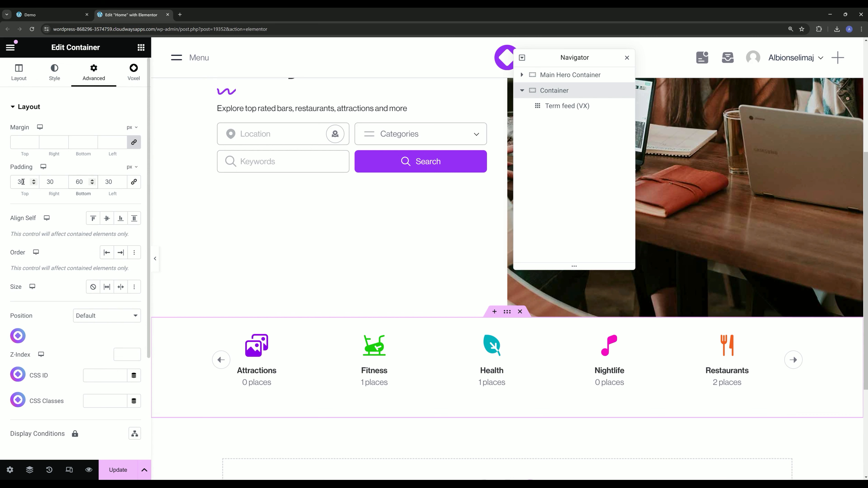
type("60")
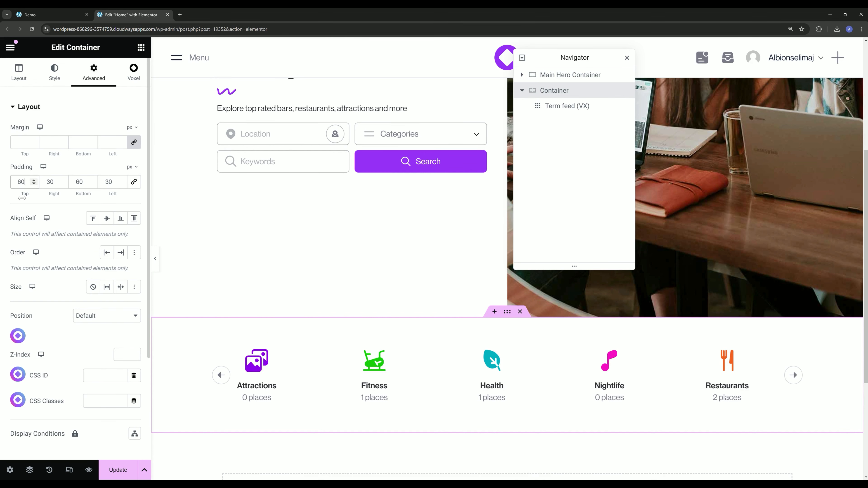
- Increase the term feed carousel's item width to 19% and update the page
left_click(303, 385)
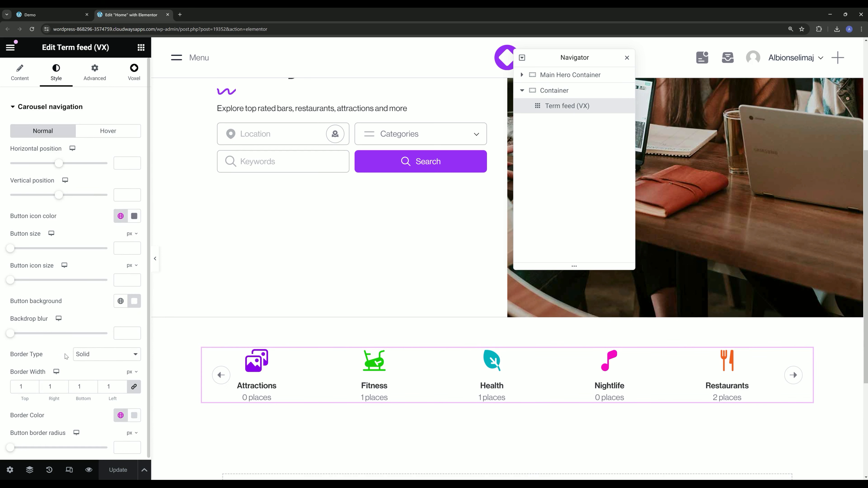
left_click(21, 80)
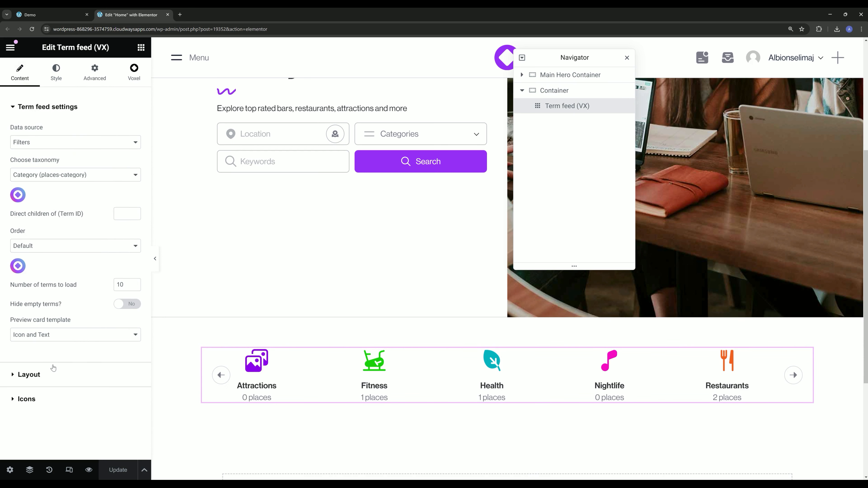
left_click(29, 375)
left_click_drag(30, 191, 32, 192)
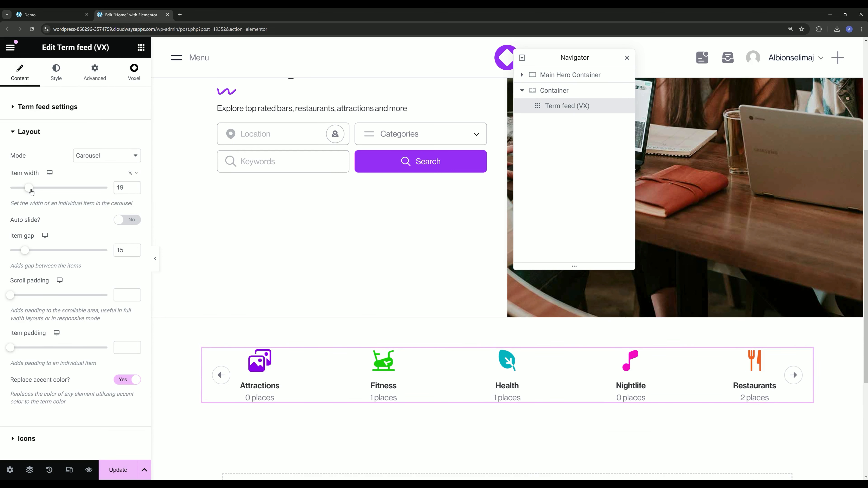
left_click(117, 469)
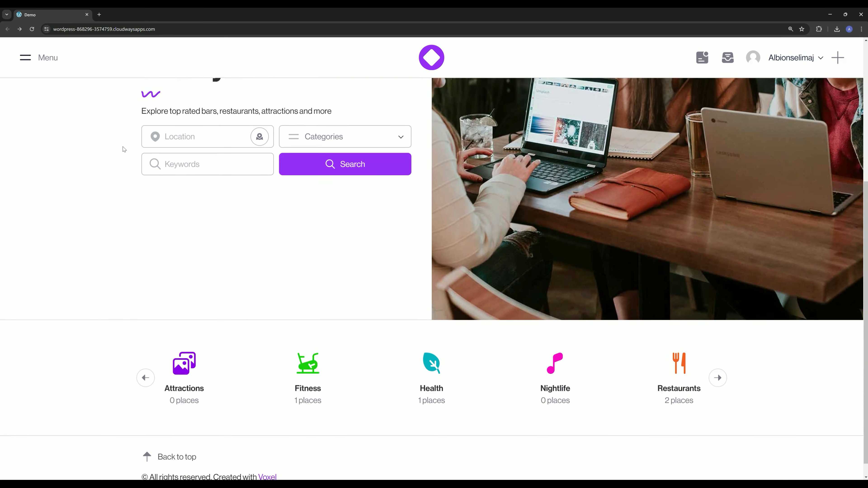
- Review the hero section, category carousel and footer on the live Home page
scroll(125, 149, "down", 1)
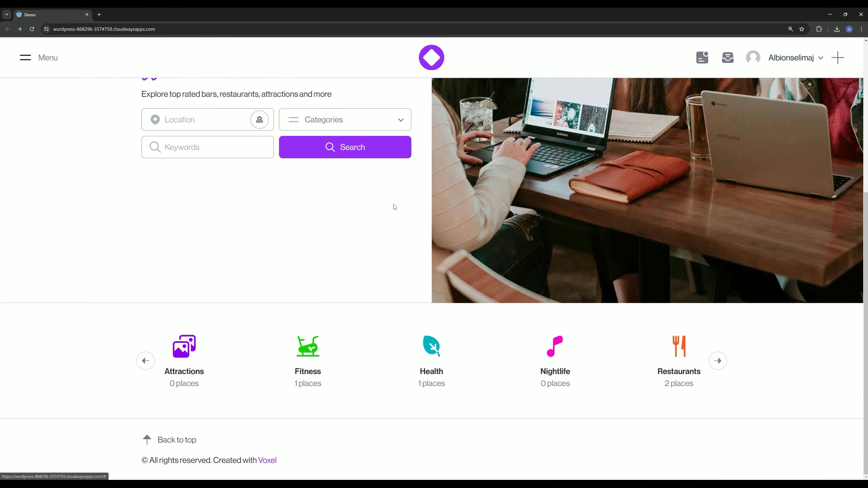
scroll(286, 240, "up", 1)
scroll(287, 239, "up", 5)
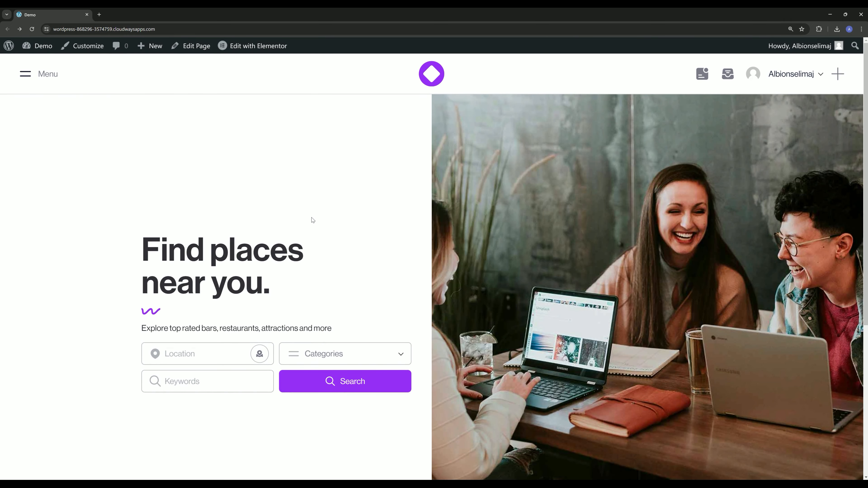
scroll(313, 220, "down", 5)
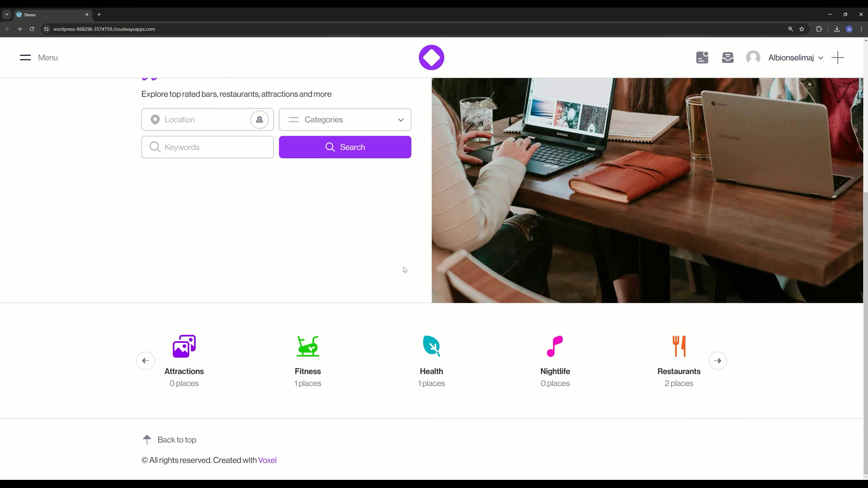
scroll(404, 269, "up", 5)
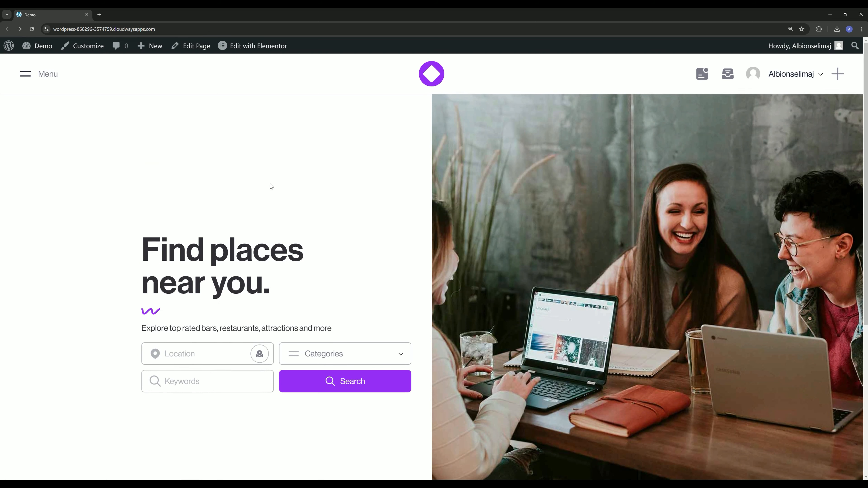
- Open the WordPress dashboard in a new tab and view the taxonomy term preview card templates in Voxel's design settings
mouse_move(41, 46)
middle_click(38, 62)
left_click(125, 14)
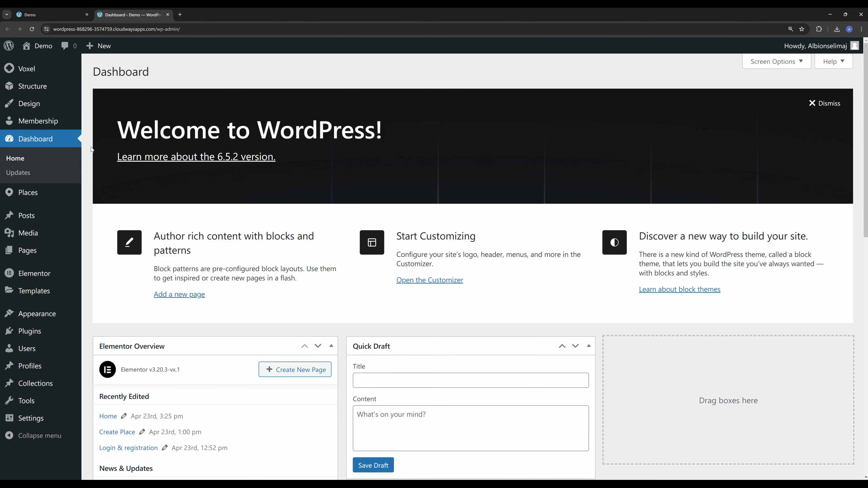
mouse_move(29, 104)
left_click(118, 137)
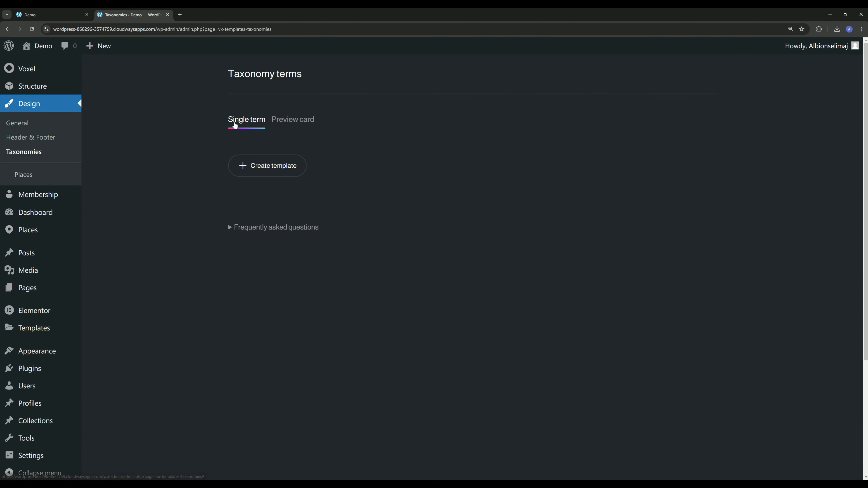
left_click(298, 119)
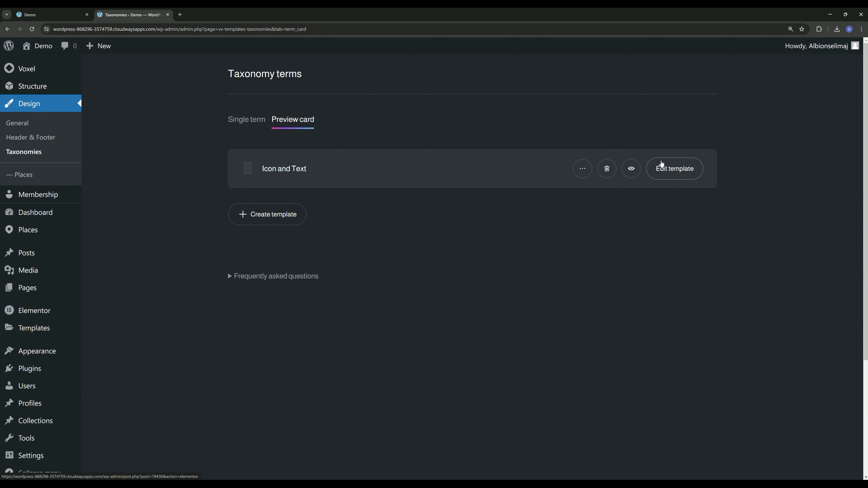
- Return to the live Home page and open the term_card (Icon and Text) template in Elementor in a new tab
left_click(55, 17)
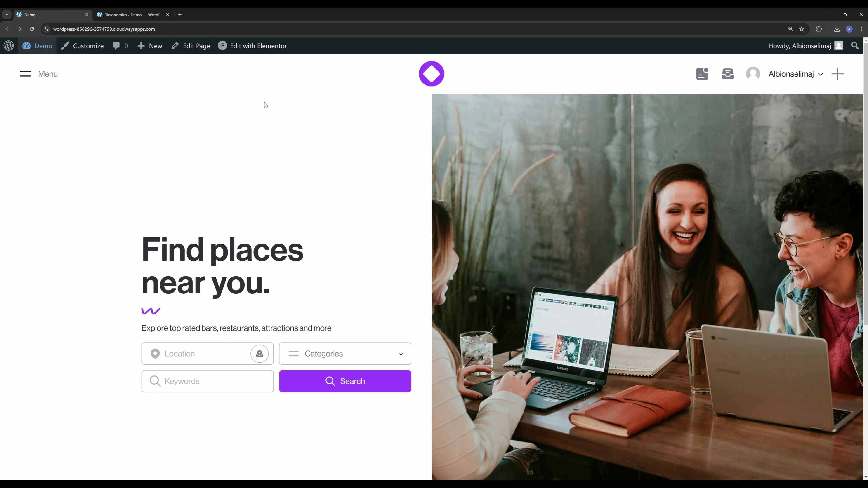
mouse_move(256, 51)
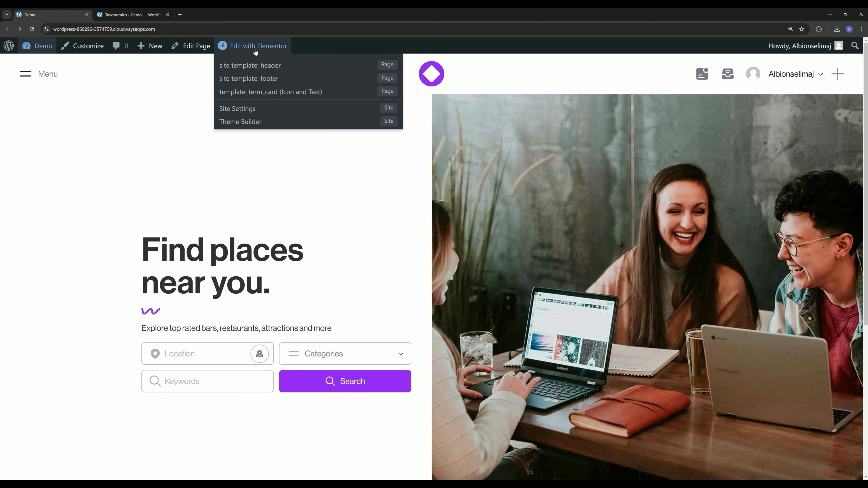
left_click(265, 99, "ctrl")
left_click(196, 8)
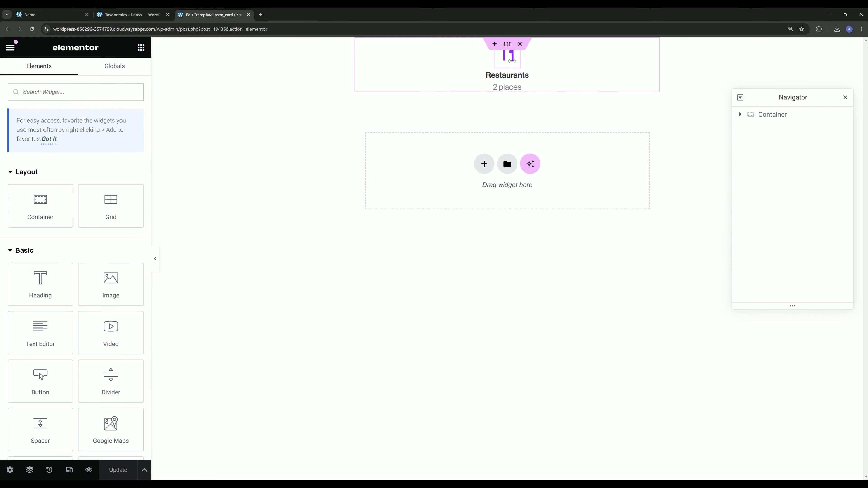
- Set the HTML tag of the term card's outer container to a (link)
left_click(770, 116)
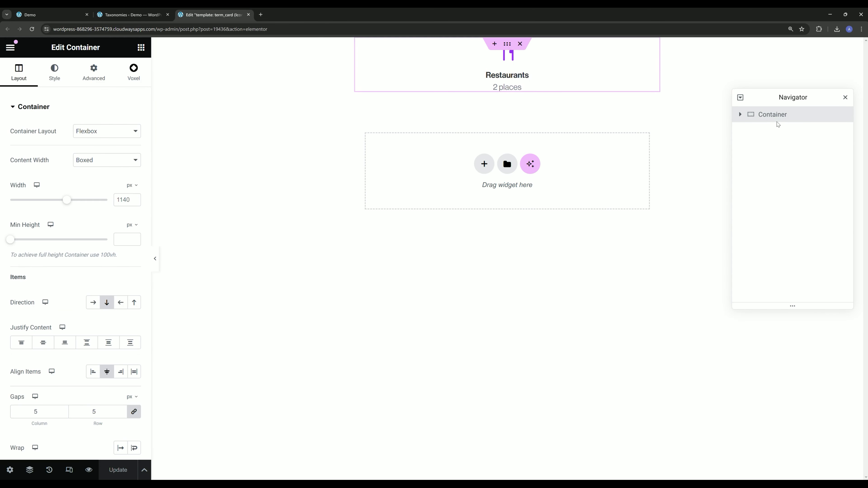
left_click(51, 107)
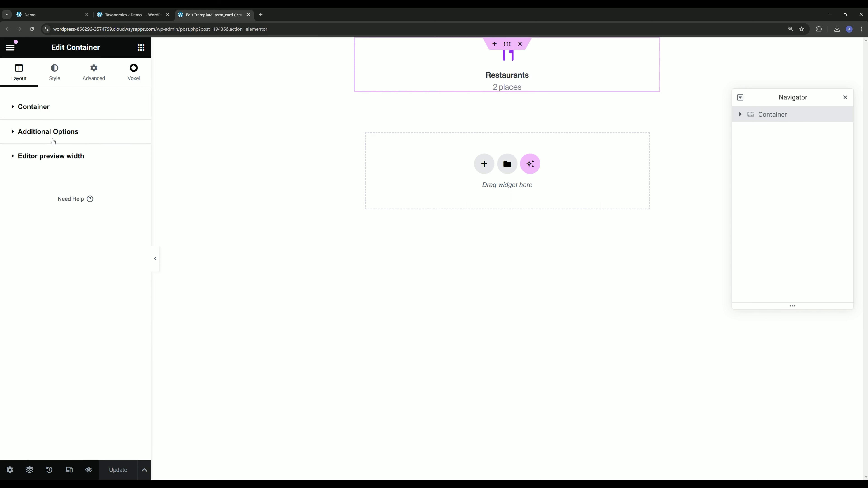
left_click(53, 141)
left_click(82, 174)
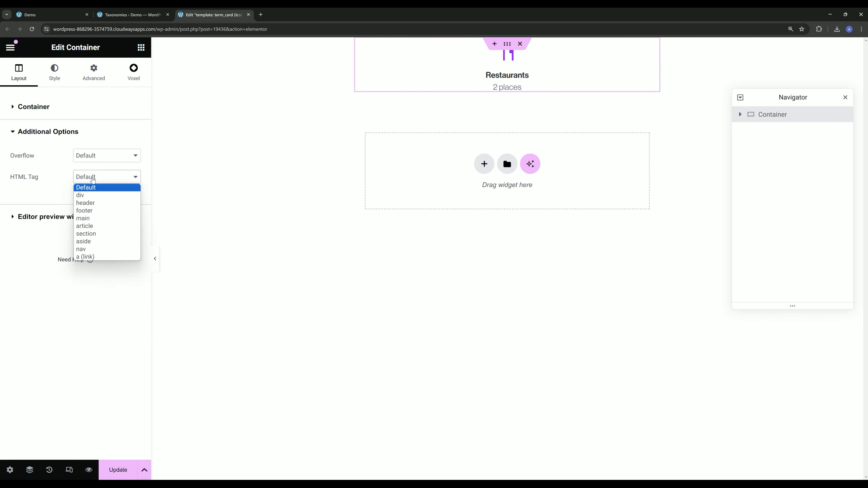
left_click(86, 176)
left_click(89, 177)
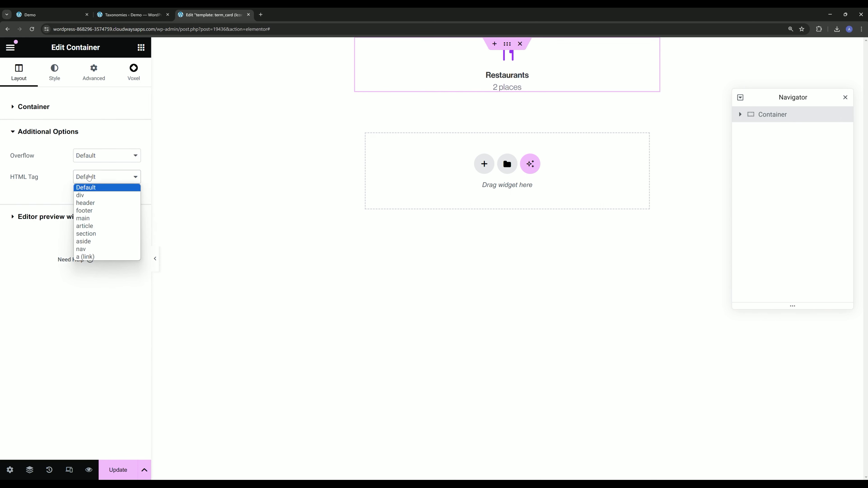
left_click(88, 257)
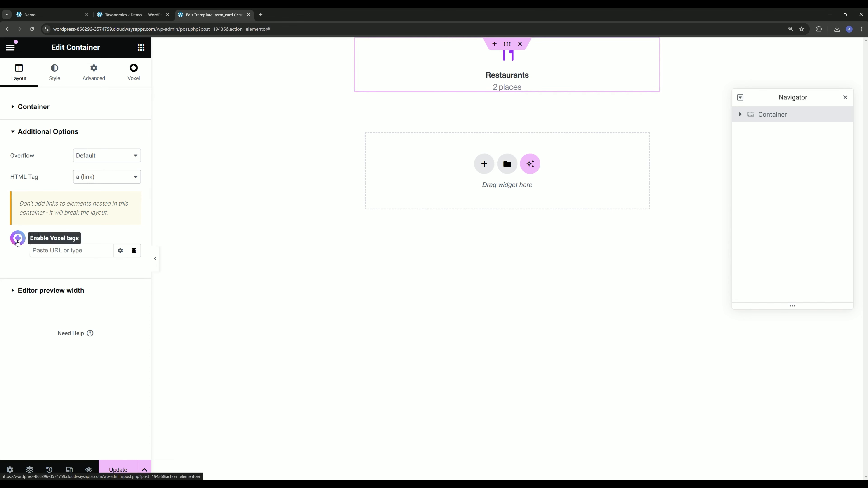
- Link the container to the term's Permalink through a Voxel dynamic tag and update the template
left_click(18, 235)
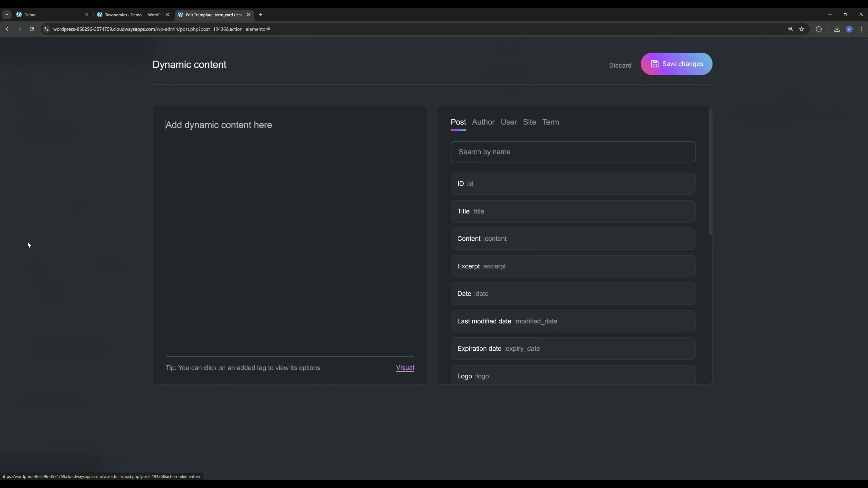
left_click(553, 123)
scroll(527, 222, "down", 2)
left_click(503, 253)
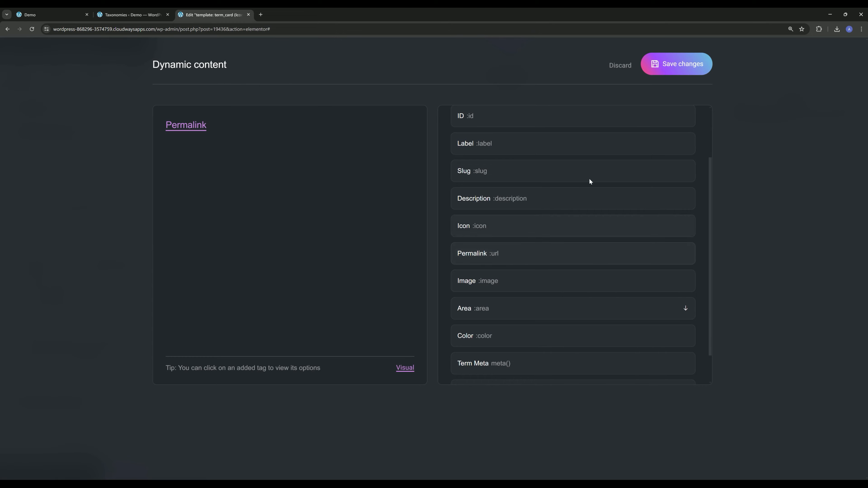
left_click(679, 64)
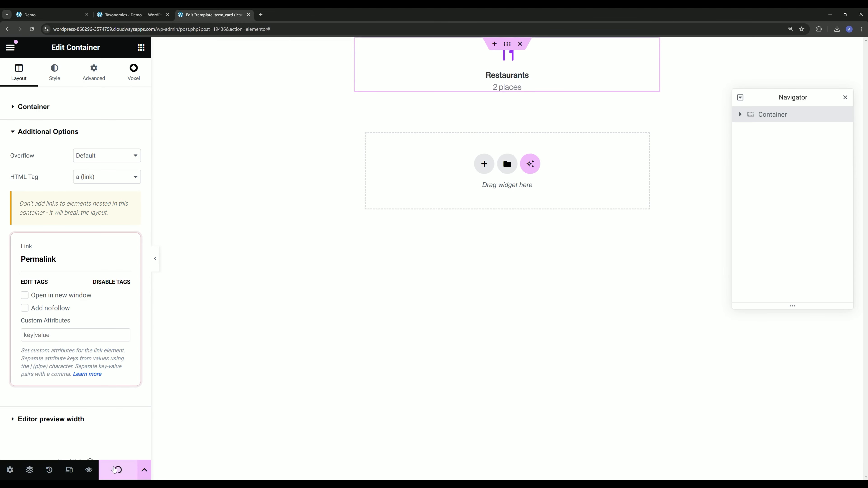
- Test the Restaurants card link from the live Home page and check the URL of the page it opens
left_click(51, 15)
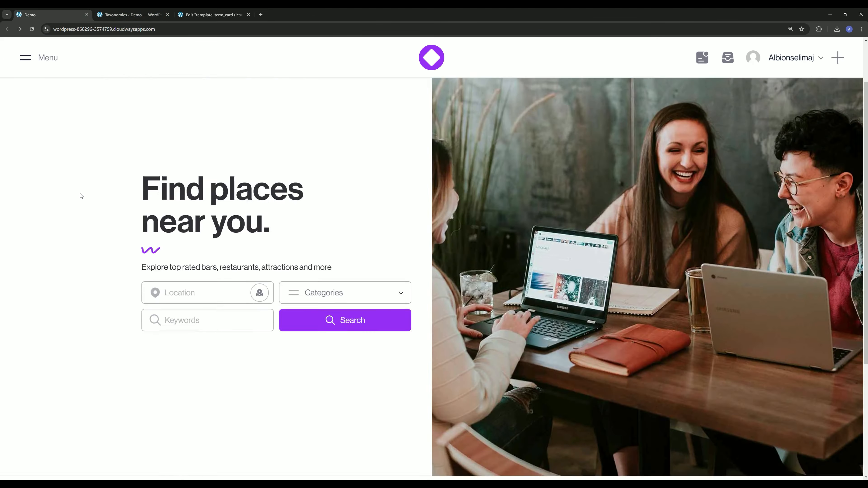
scroll(85, 240, "down", 5)
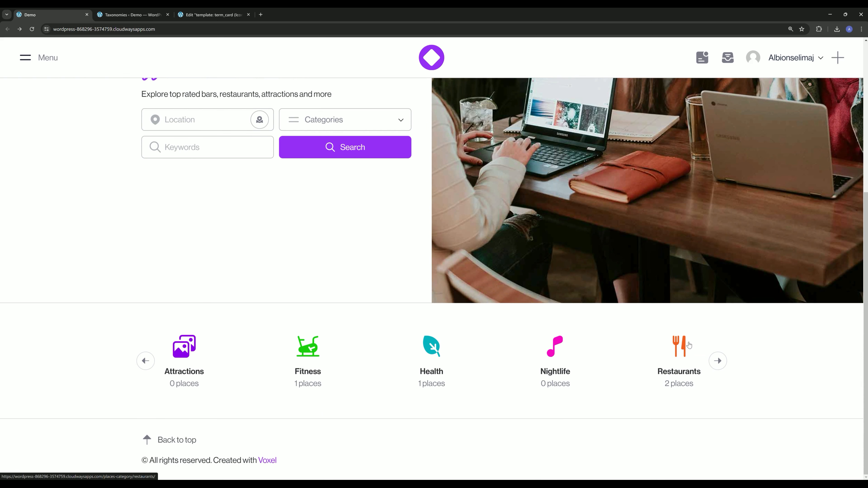
left_click(682, 347)
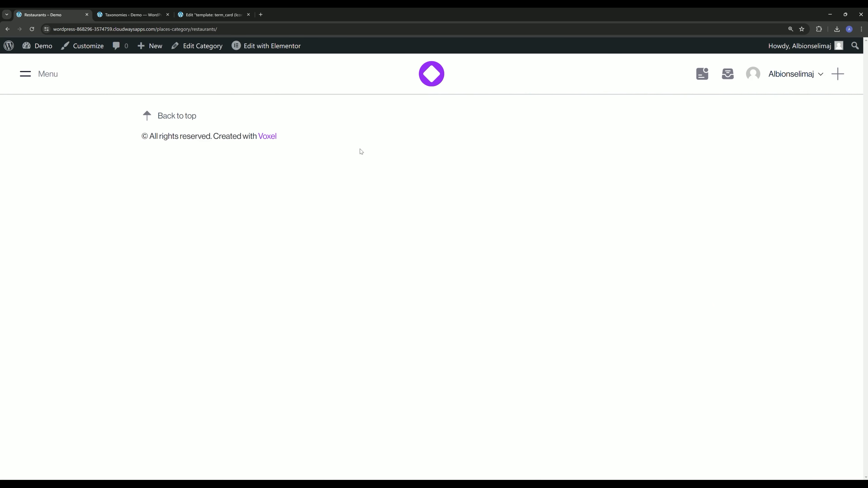
left_click_drag(156, 30, 268, 40)
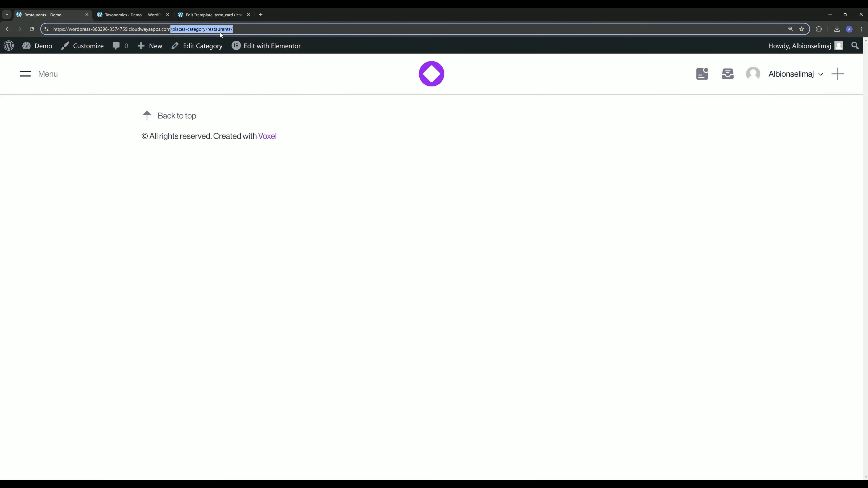
left_click(274, 221)
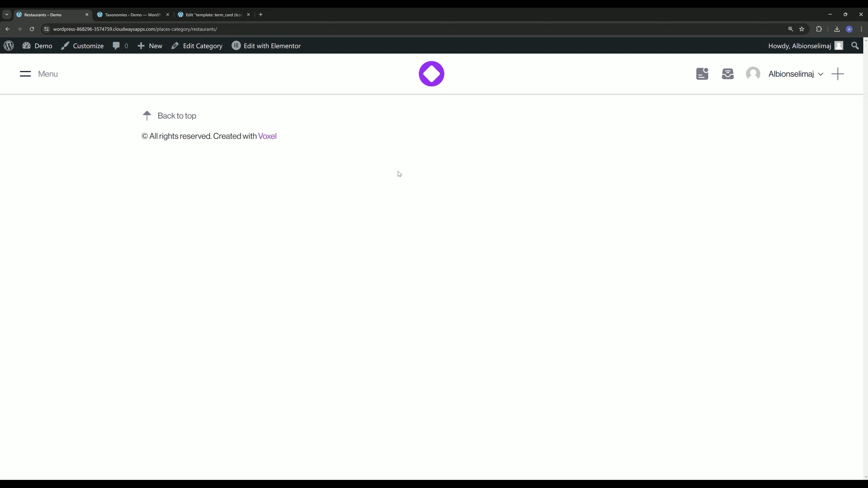